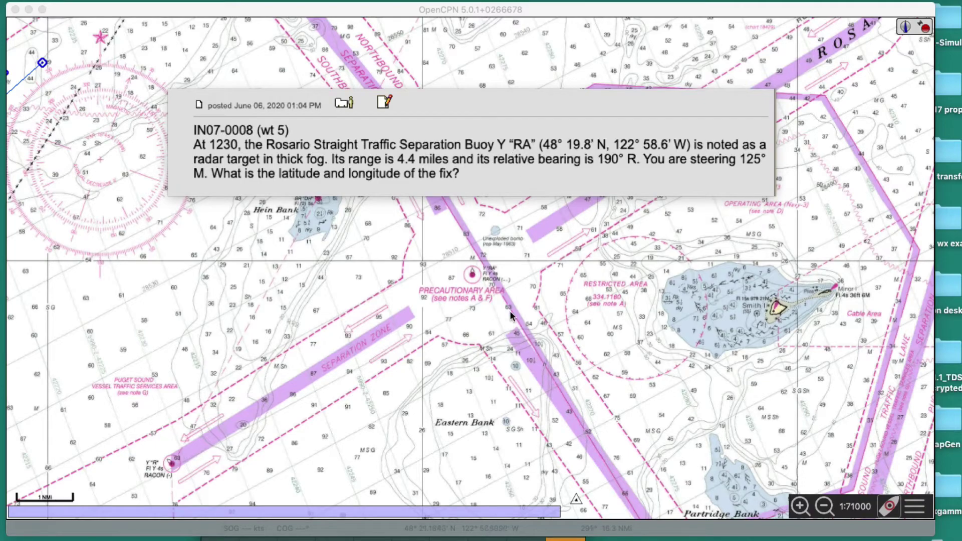
# - Zoom in on buoy RA to inspect it, then zoom back out to about 1:105100
pyautogui.scroll(1, 484, 286)
pyautogui.scroll(3, 485, 287)
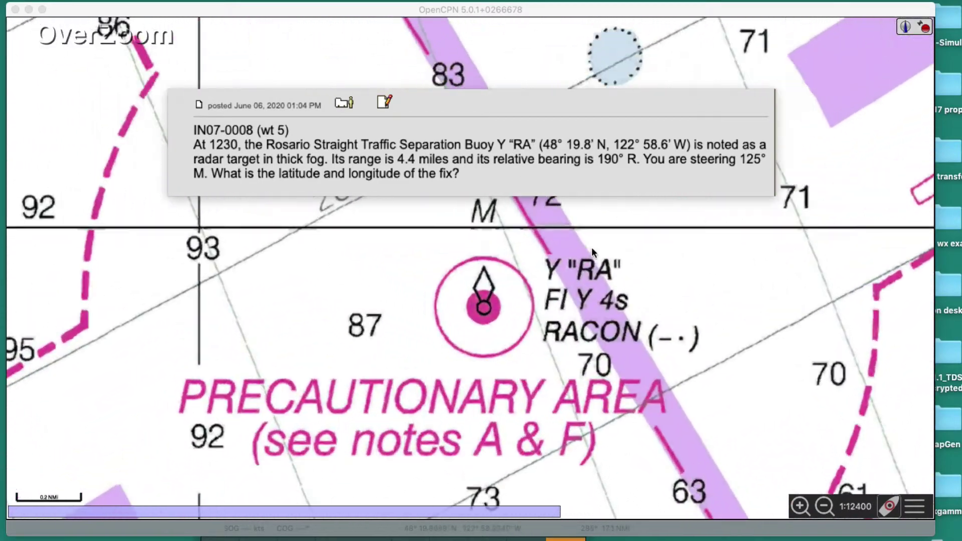
pyautogui.scroll(-1, 545, 268)
pyautogui.scroll(-5, 518, 328)
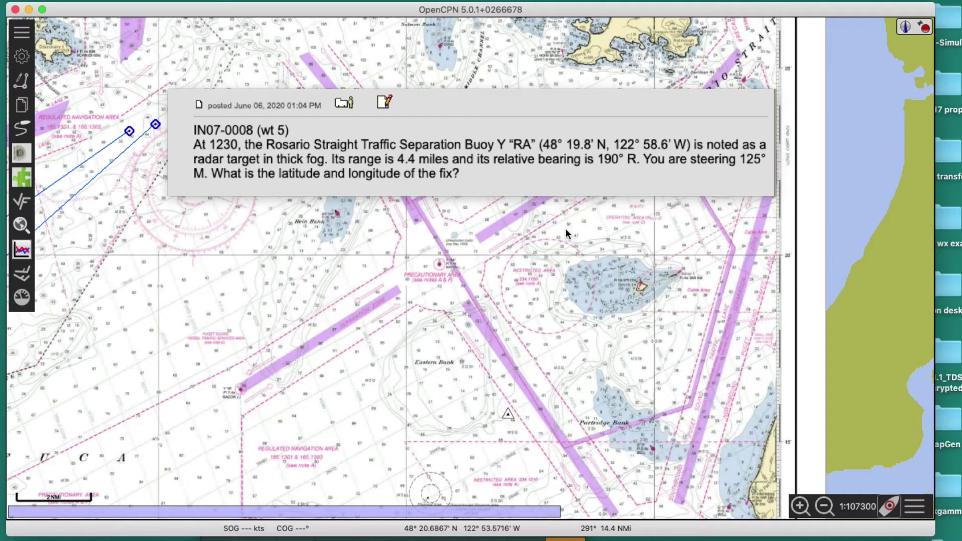
pyautogui.scroll(1, 447, 301)
pyautogui.scroll(-1, 447, 301)
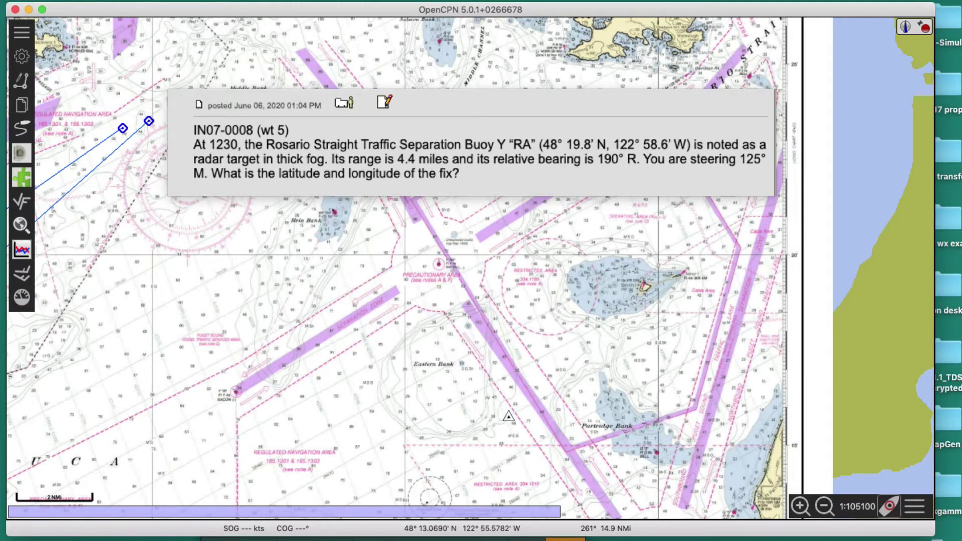
# - Bring Calculator back over the chart and enter the 125° heading to add to
pyautogui.click(399, 501)
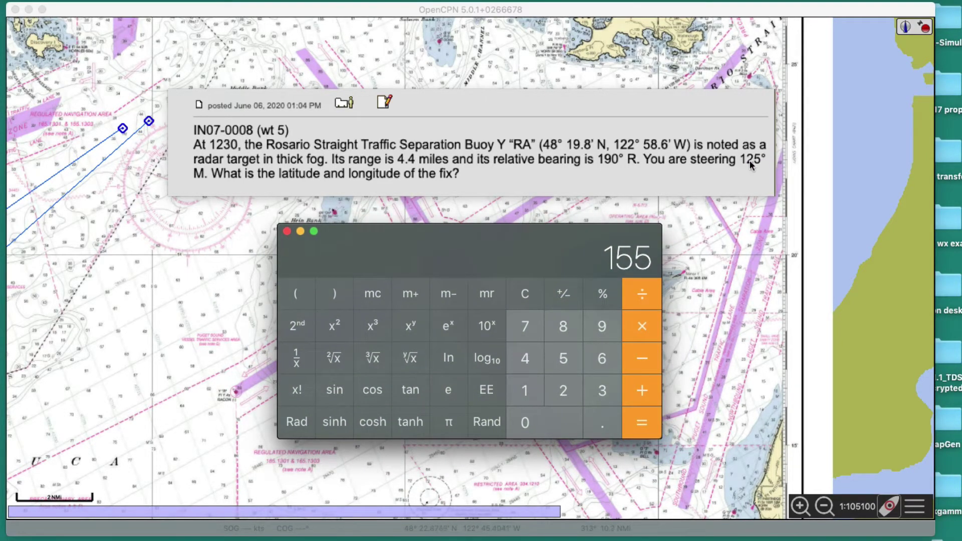
pyautogui.click(527, 393)
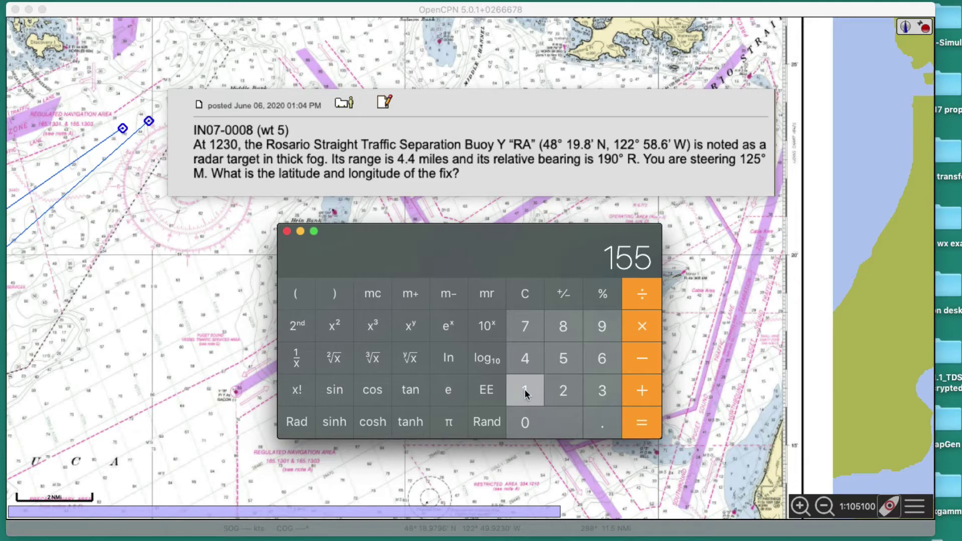
pyautogui.click(561, 392)
pyautogui.click(560, 359)
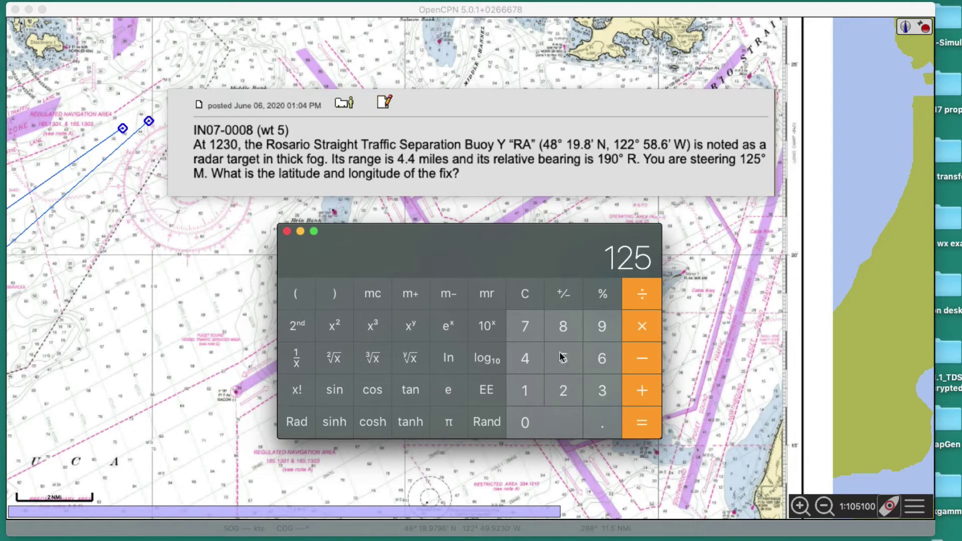
pyautogui.click(641, 390)
pyautogui.moveTo(428, 253); pyautogui.dragTo(739, 183)
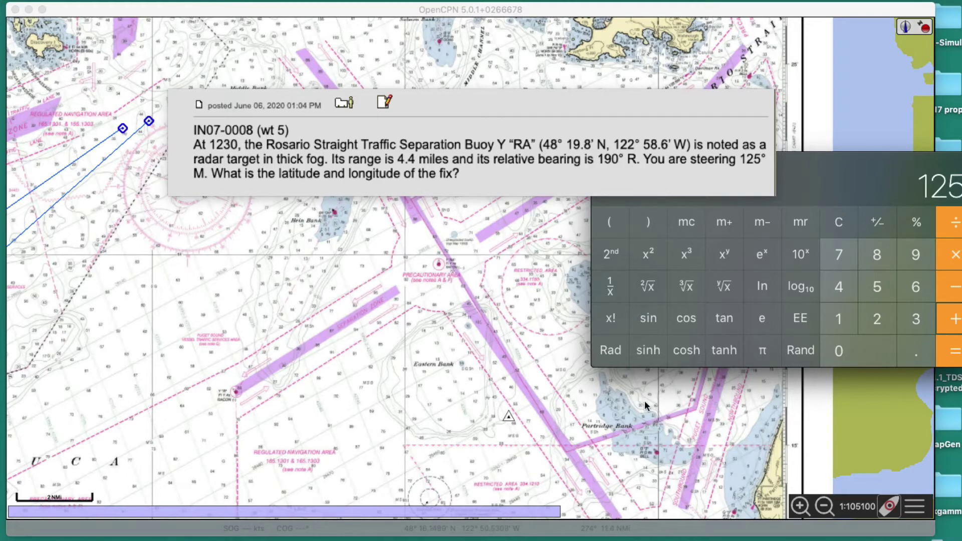
pyautogui.moveTo(843, 167); pyautogui.dragTo(584, 220)
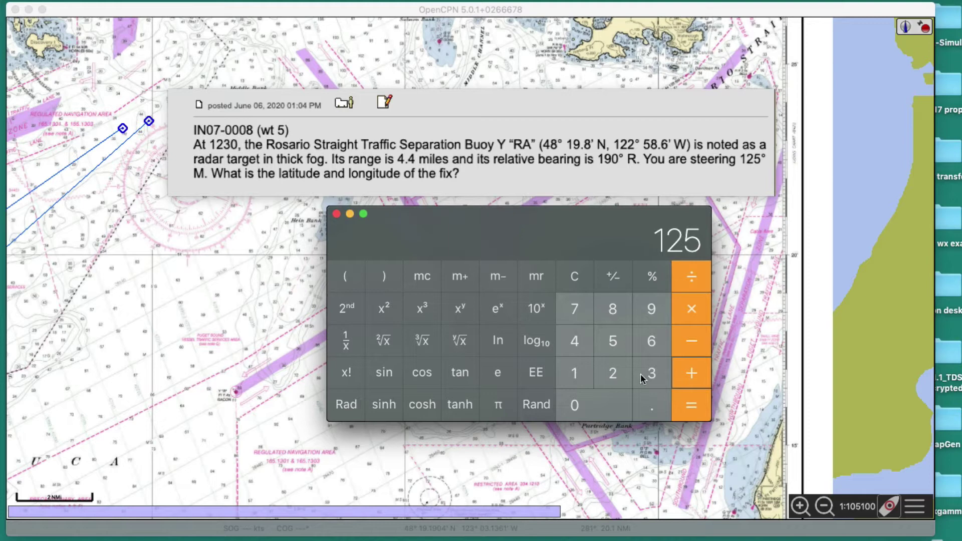
# - Add the 190° relative bearing to the heading, giving 315
pyautogui.click(693, 376)
pyautogui.click(570, 374)
pyautogui.click(650, 309)
pyautogui.click(580, 401)
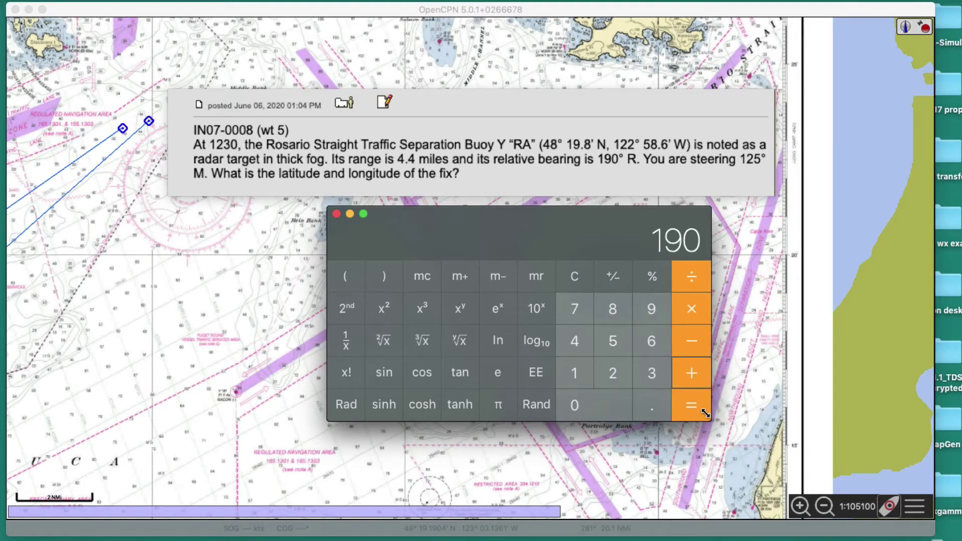
pyautogui.click(697, 409)
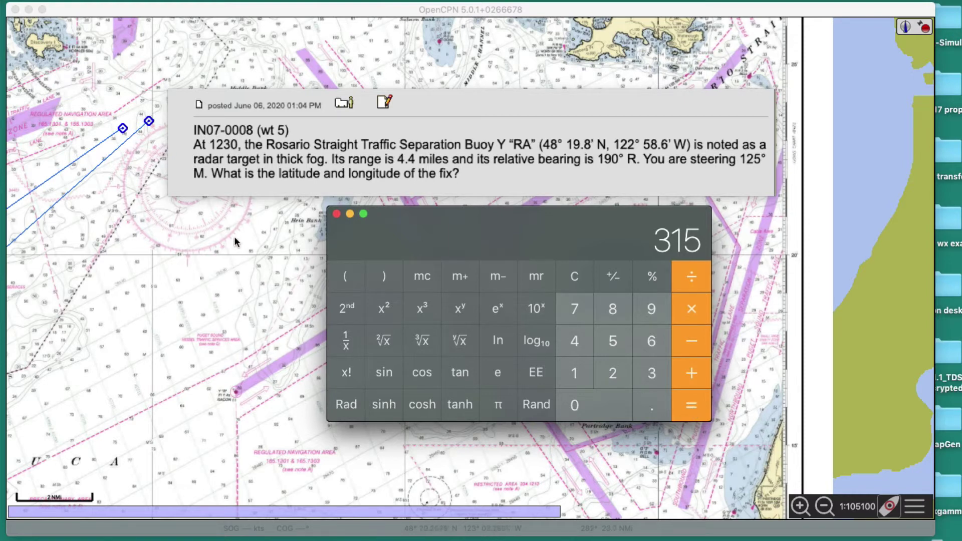
# - Add 20 to 315 for 335 and move Calculator to the right edge
pyautogui.moveTo(526, 221); pyautogui.dragTo(510, 218)
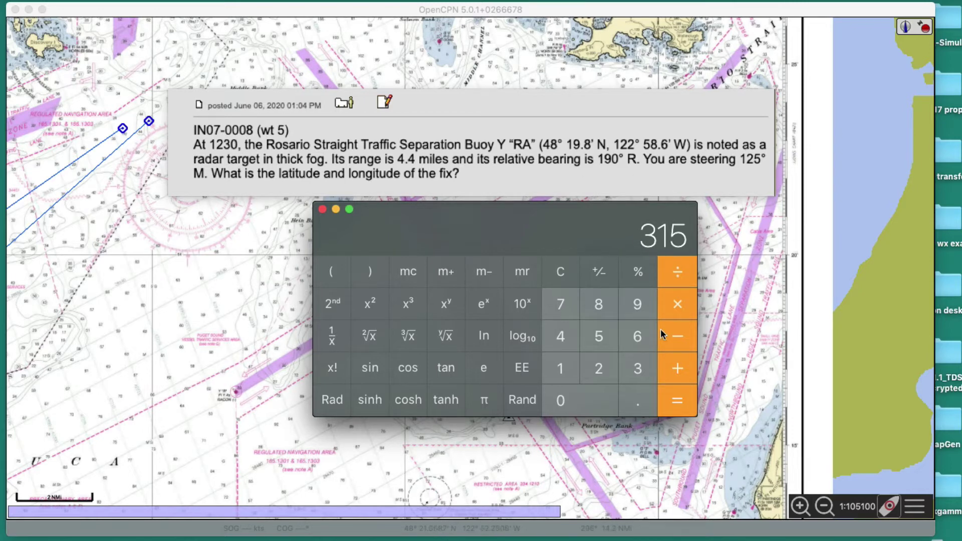
pyautogui.click(678, 371)
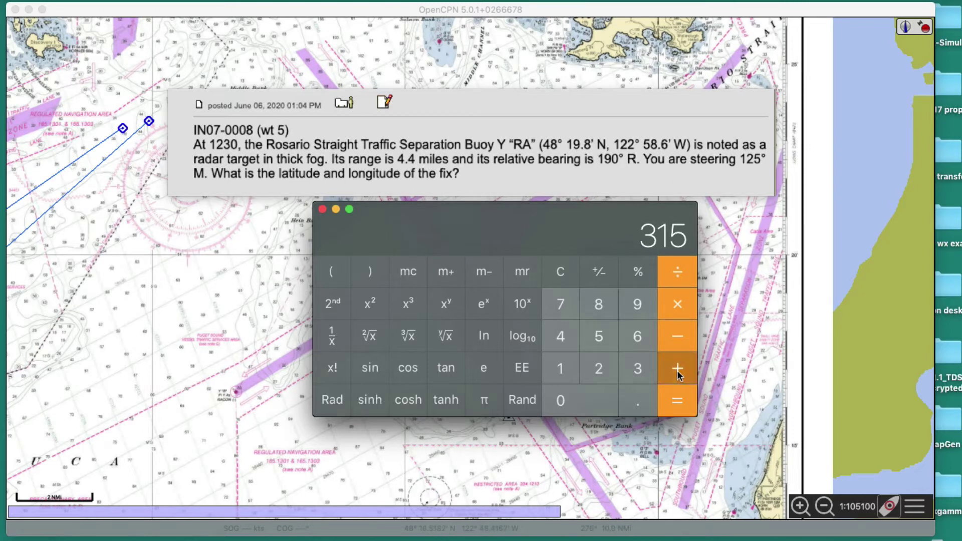
pyautogui.click(596, 370)
pyautogui.click(573, 398)
pyautogui.click(675, 400)
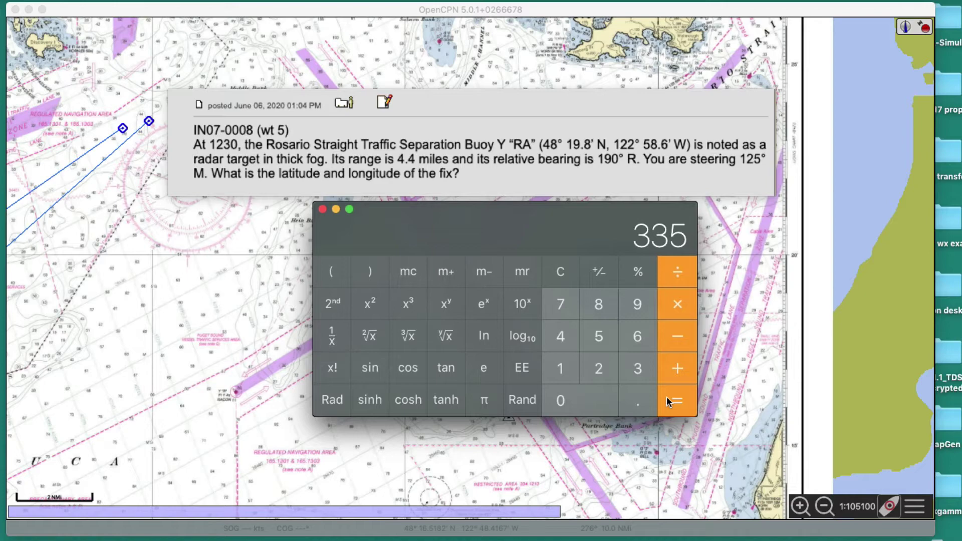
pyautogui.moveTo(507, 221); pyautogui.dragTo(892, 106)
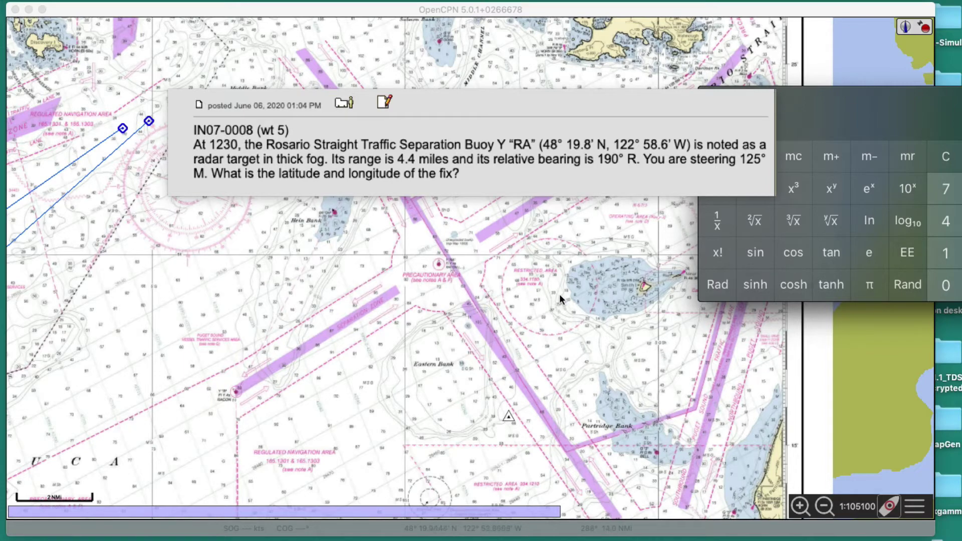
# - Drop a mark on buoy RA
pyautogui.moveTo(559, 294)
pyautogui.mouseDown()
pyautogui.moveTo(541, 316)
pyautogui.moveTo(563, 306)
pyautogui.mouseUp()
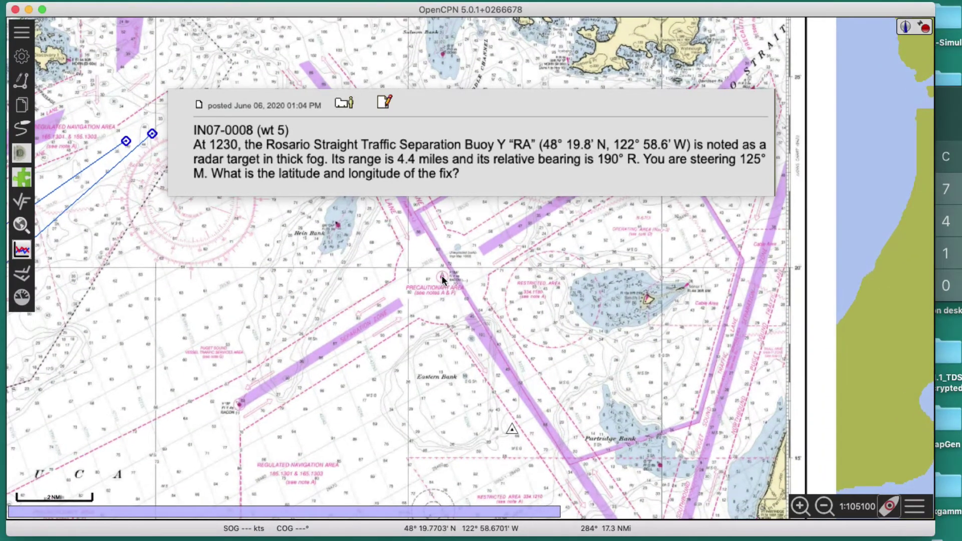
pyautogui.scroll(1, 441, 276)
pyautogui.scroll(2, 425, 332)
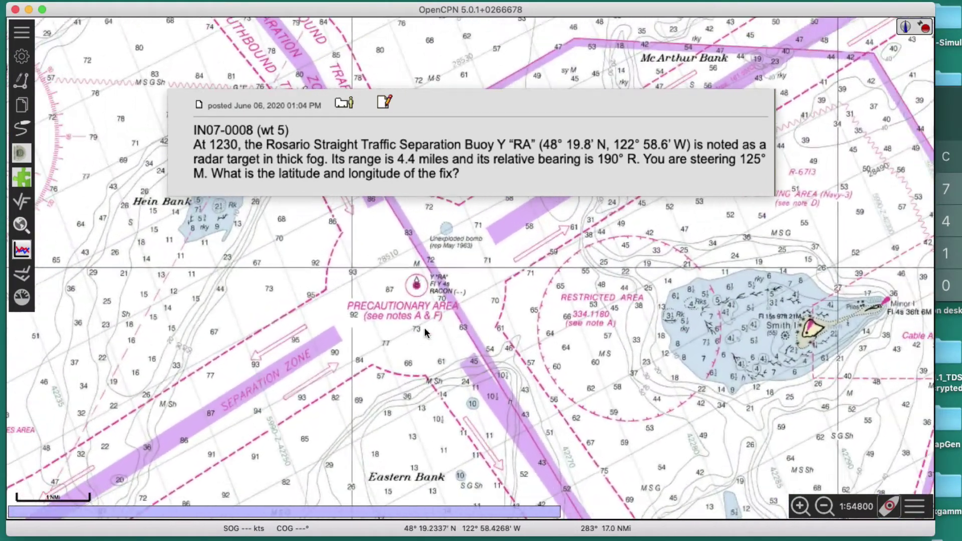
pyautogui.rightClick(416, 289)
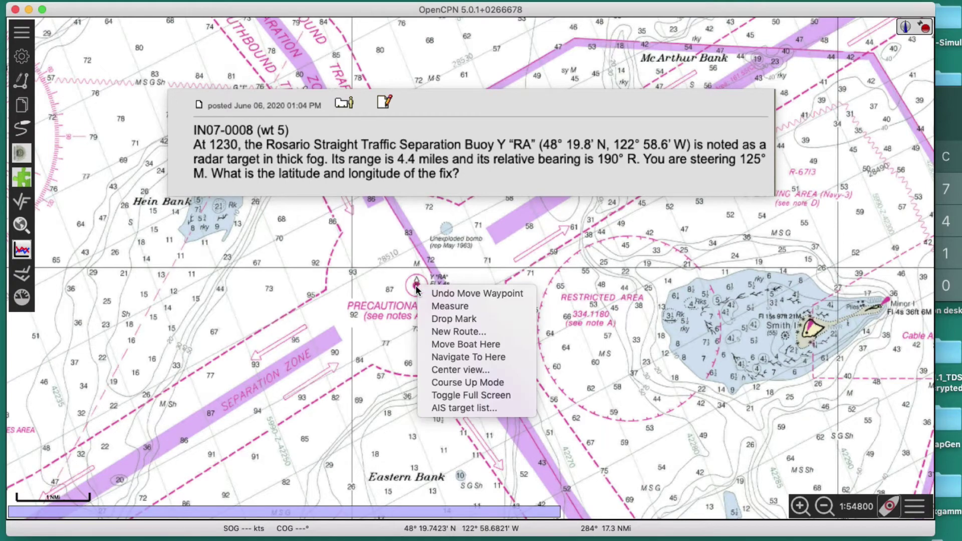
pyautogui.click(451, 320)
# - Give the new mark one range ring at a distance of 4.4 NM
pyautogui.scroll(2, 419, 291)
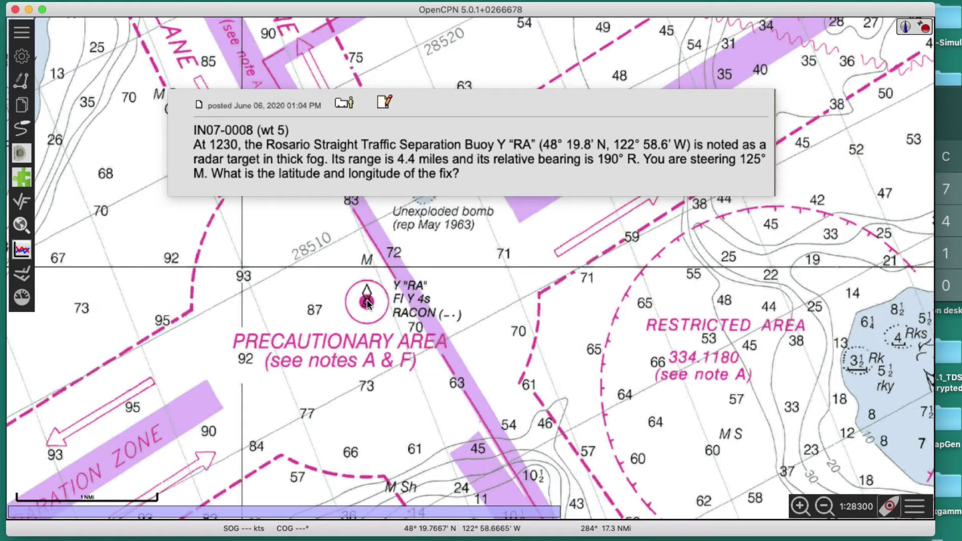
pyautogui.rightClick(373, 304)
pyautogui.click(405, 332)
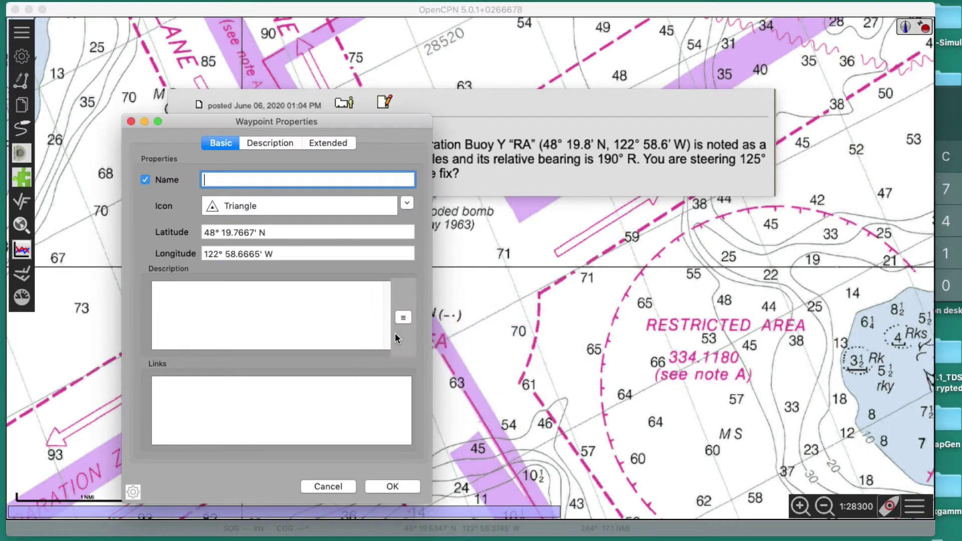
pyautogui.click(327, 143)
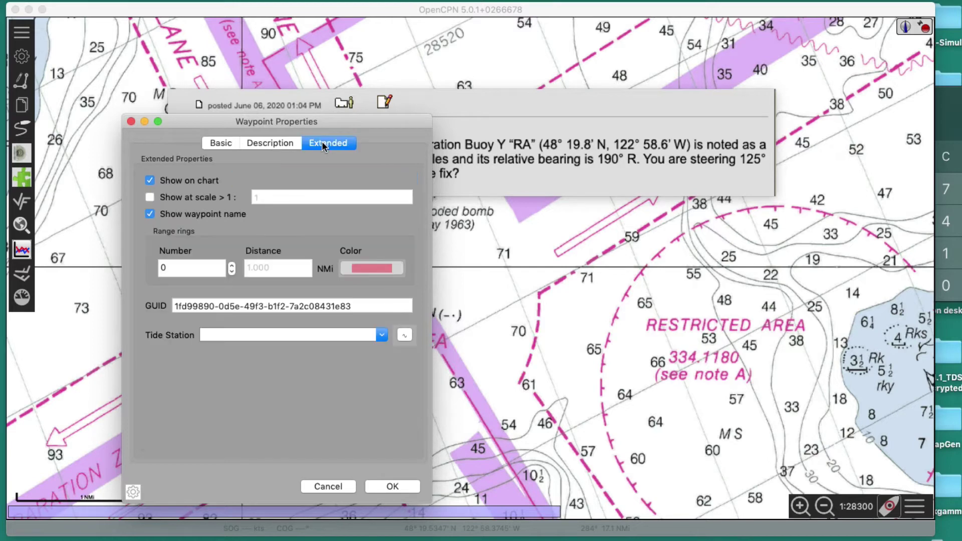
pyautogui.click(232, 267)
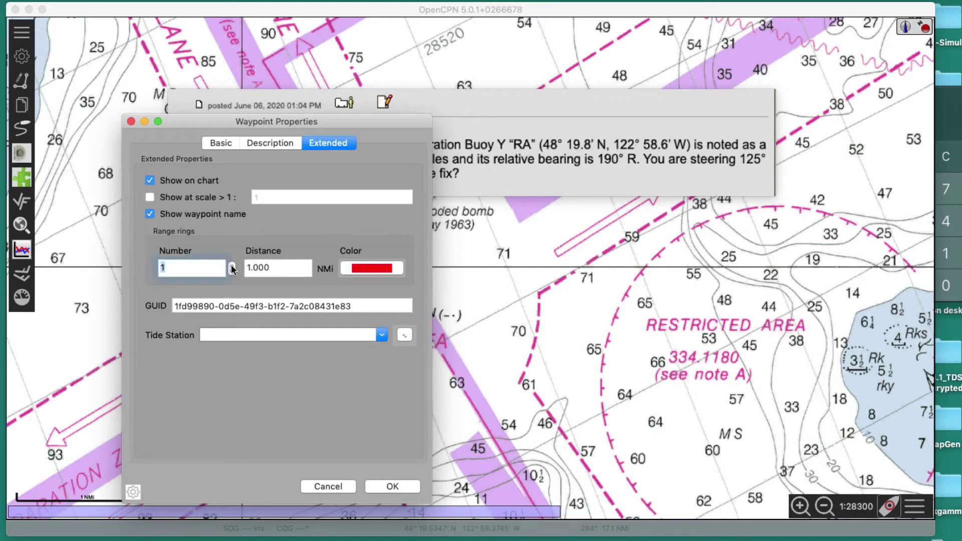
pyautogui.press('Tab')
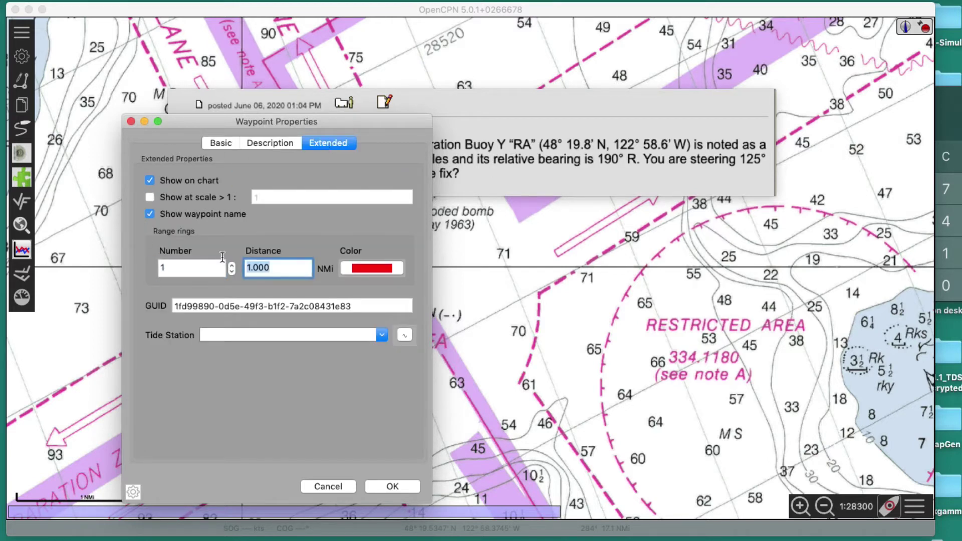
pyautogui.write('4.4')
pyautogui.click(395, 486)
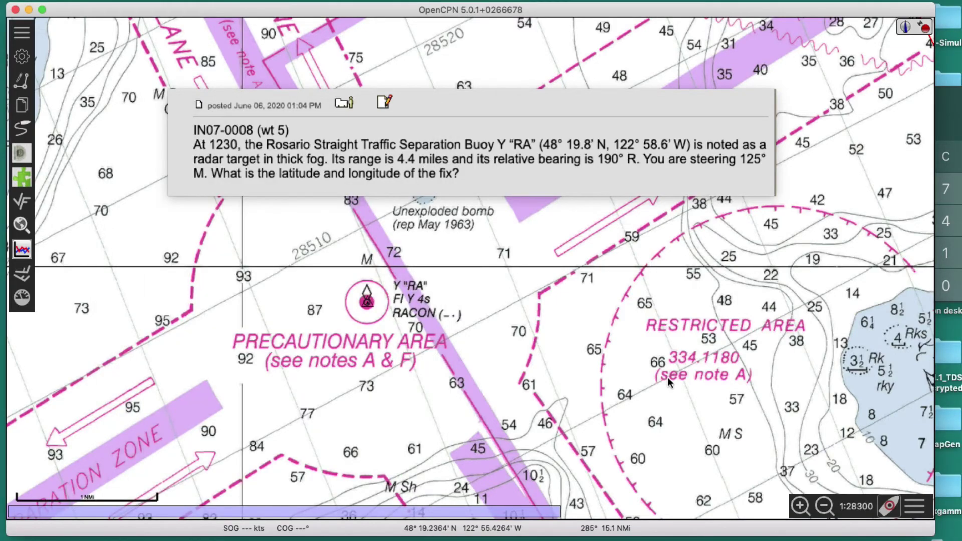
# - Delete the stray unnamed waypoint near Partridge Bank
pyautogui.scroll(-4, 667, 377)
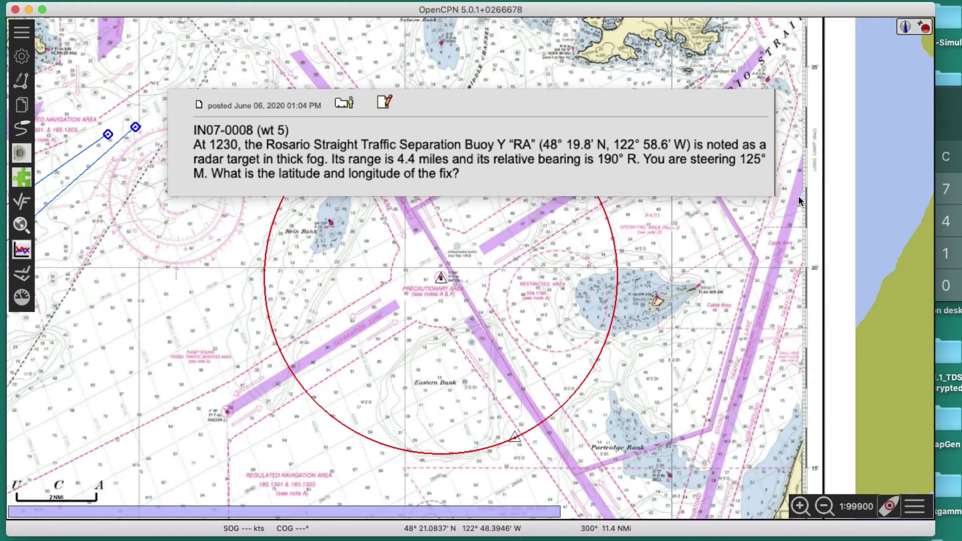
pyautogui.click(950, 115)
pyautogui.moveTo(961, 94)
pyautogui.mouseDown()
pyautogui.moveTo(714, 238)
pyautogui.moveTo(961, 104)
pyautogui.moveTo(961, 89)
pyautogui.mouseUp()
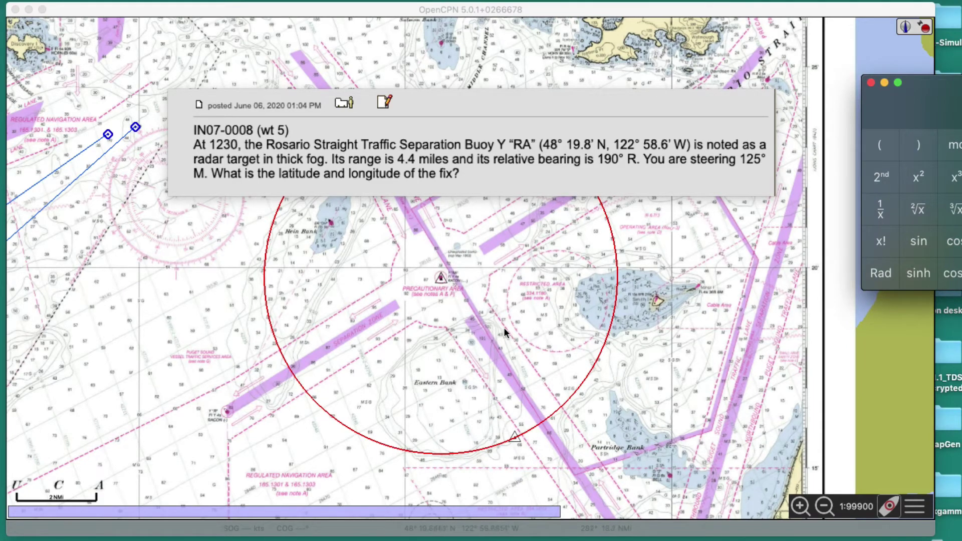
pyautogui.click(516, 437)
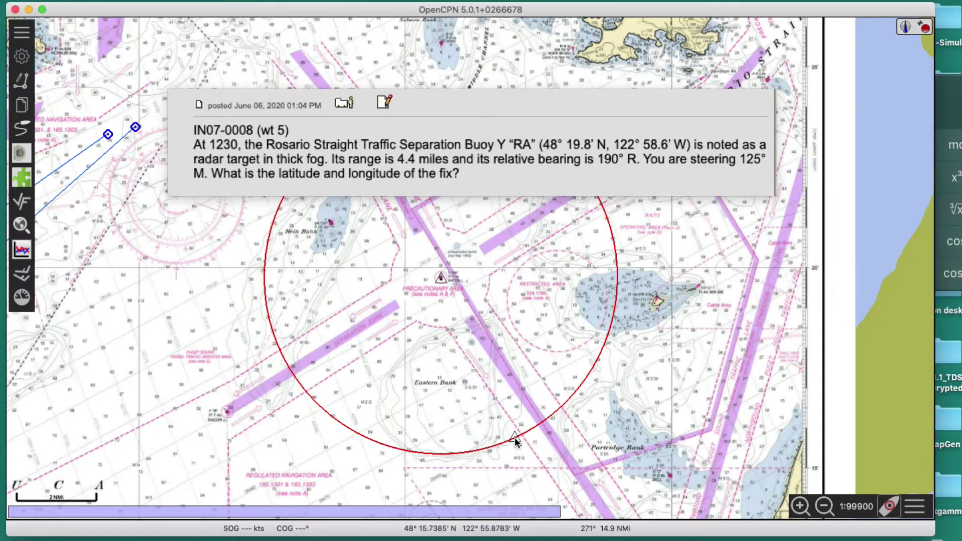
pyautogui.rightClick(665, 410)
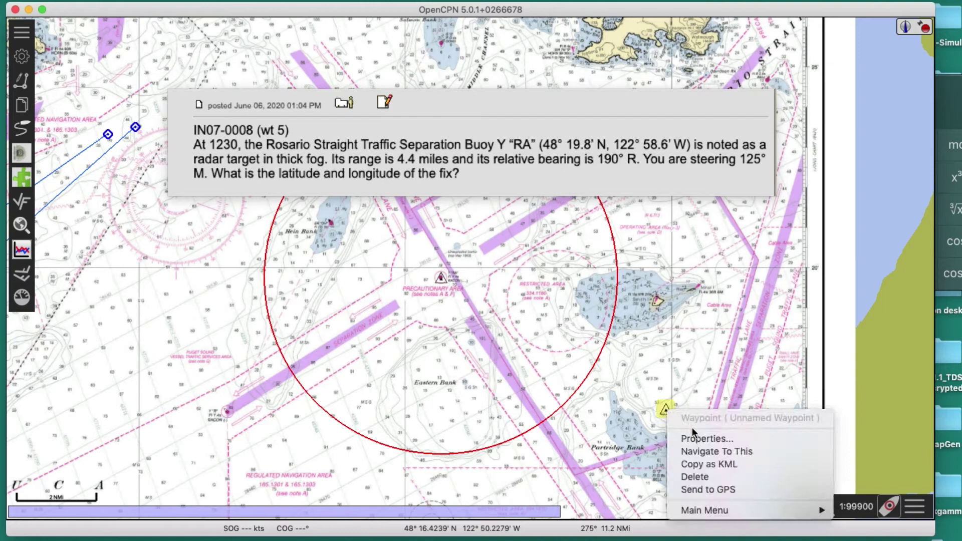
pyautogui.click(692, 477)
# - Recentre the chart on the RA range ring and bring Calculator back over it
pyautogui.scroll(3, 621, 315)
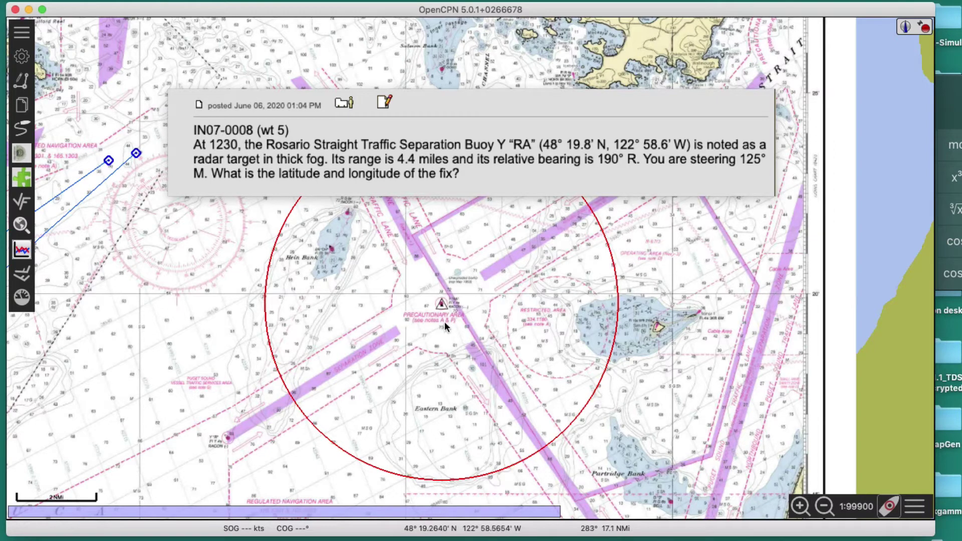
pyautogui.moveTo(524, 297); pyautogui.dragTo(539, 331)
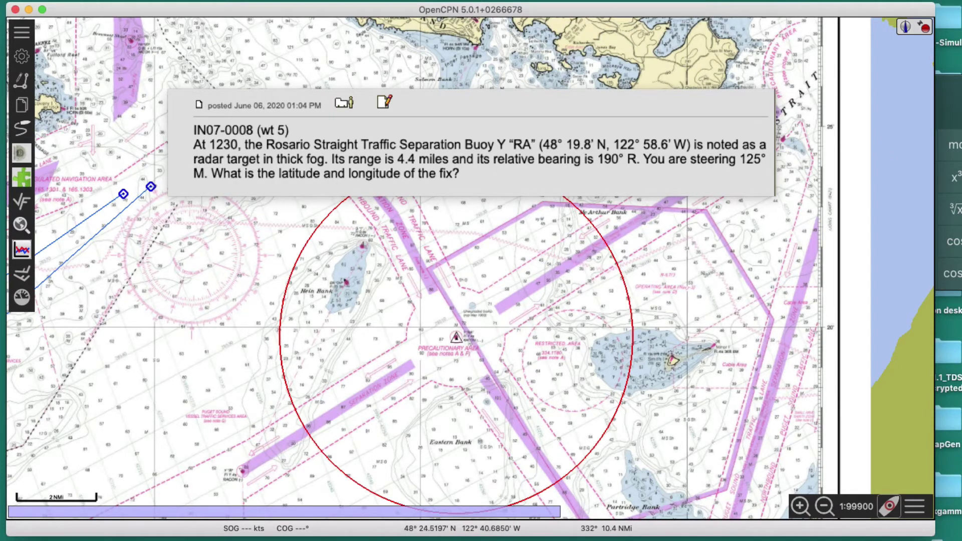
pyautogui.moveTo(942, 84); pyautogui.dragTo(336, 214)
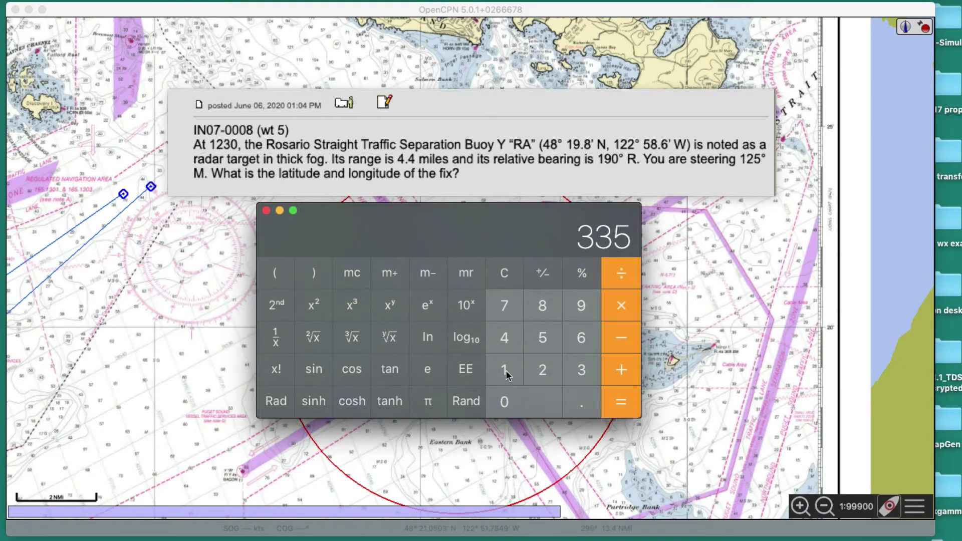
# - Compute 335 − 180 = 155 in Calculator, then move it aside and recentre the ring
pyautogui.click(620, 334)
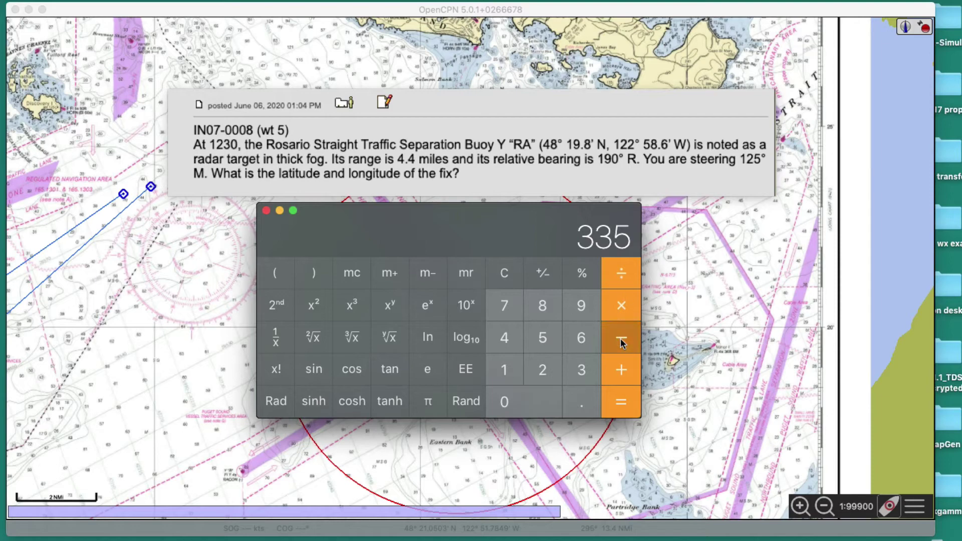
pyautogui.click(501, 370)
pyautogui.click(542, 315)
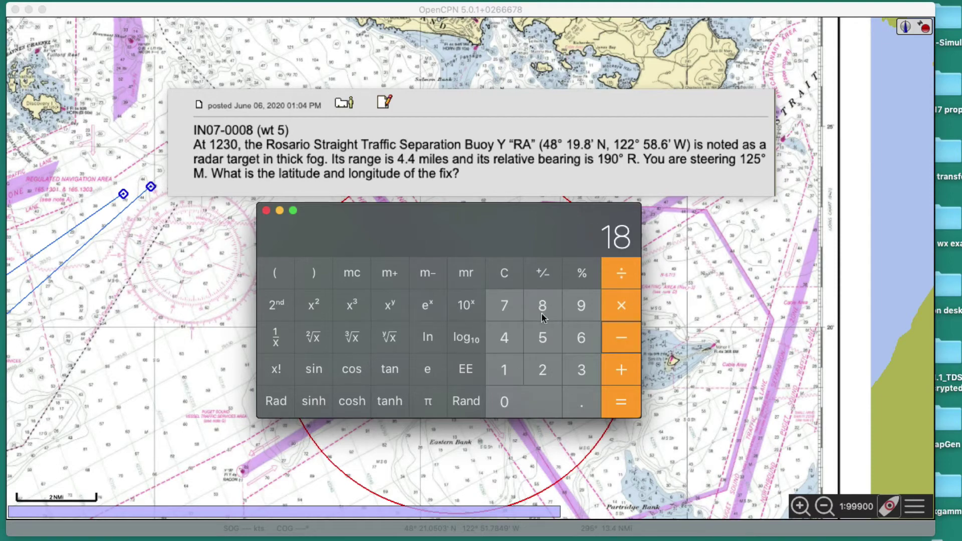
pyautogui.click(504, 404)
pyautogui.click(625, 401)
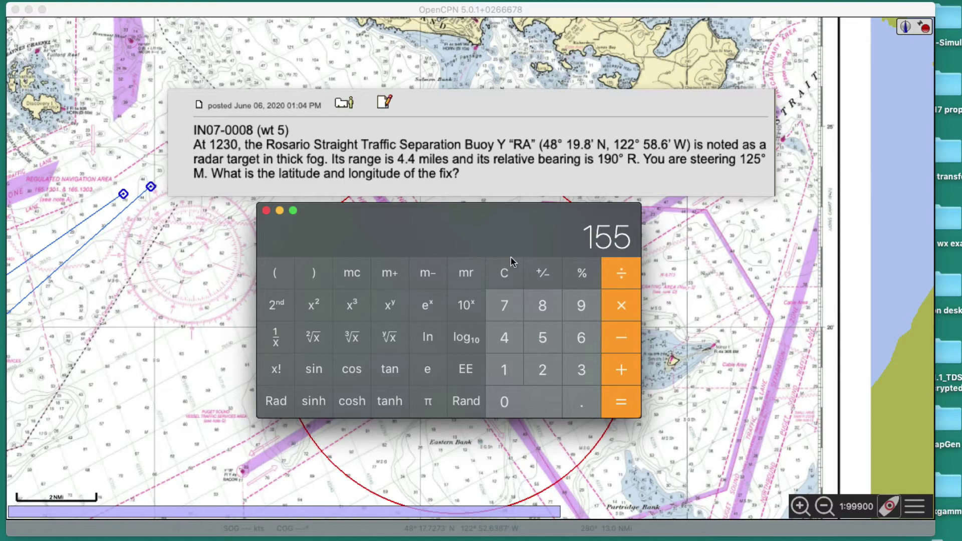
pyautogui.moveTo(510, 257); pyautogui.dragTo(961, 236)
pyautogui.moveTo(535, 323); pyautogui.dragTo(508, 266)
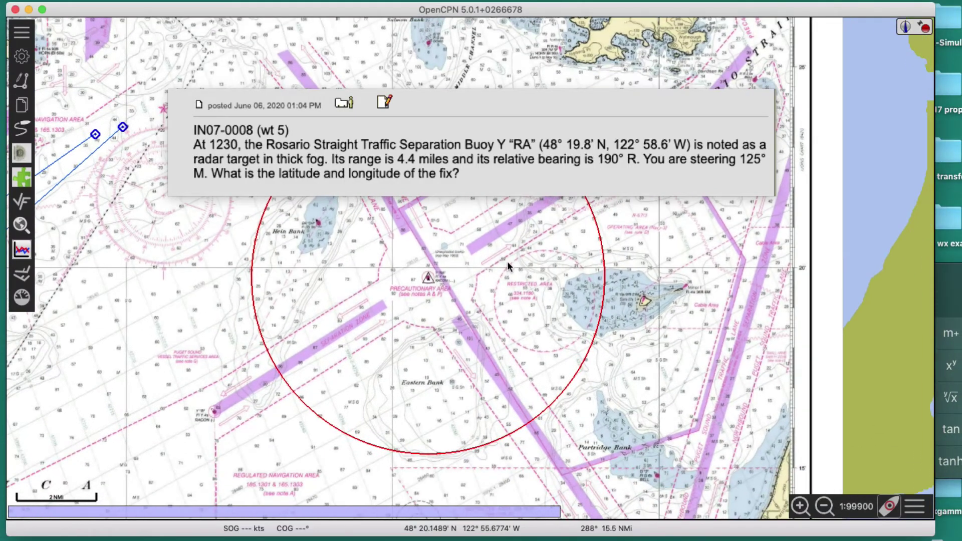
# - Draw a route from buoy RA about 5.4 NMi out on a 155° bearing, without reusing a waypoint
pyautogui.click(22, 81)
pyautogui.click(430, 282)
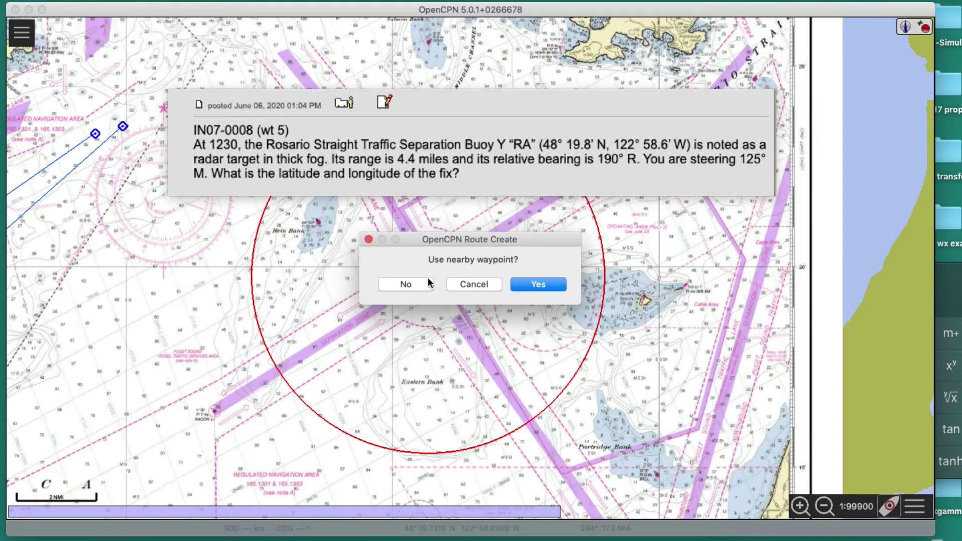
pyautogui.click(528, 285)
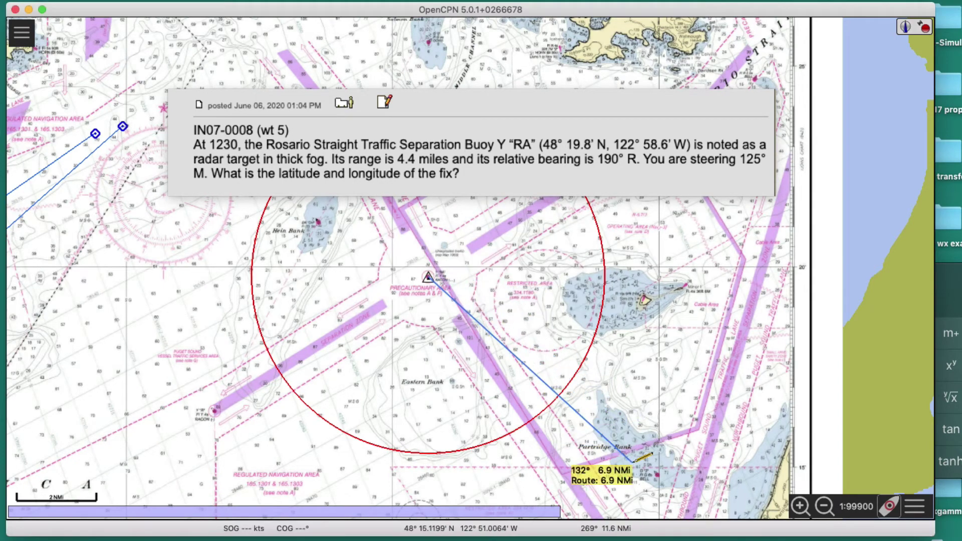
pyautogui.scroll(-1, 621, 451)
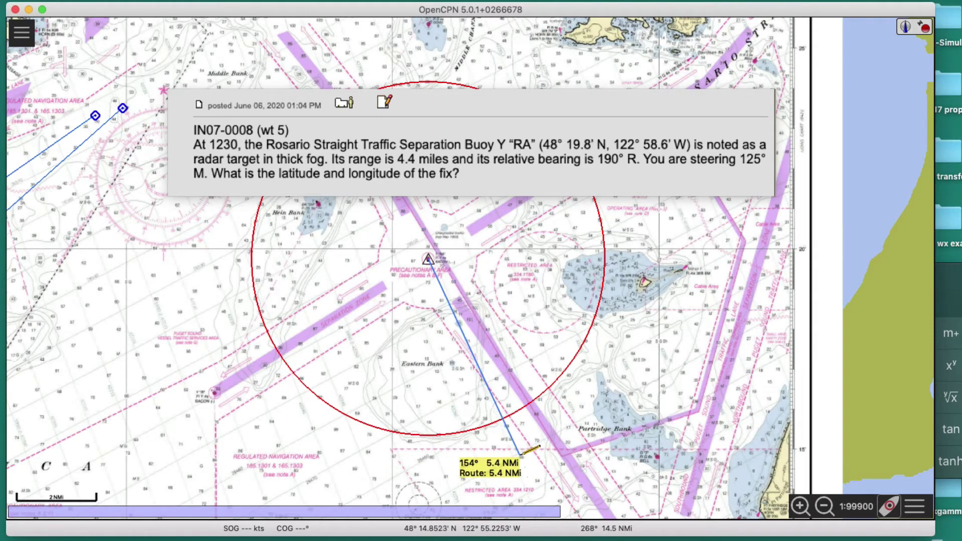
pyautogui.click(520, 455)
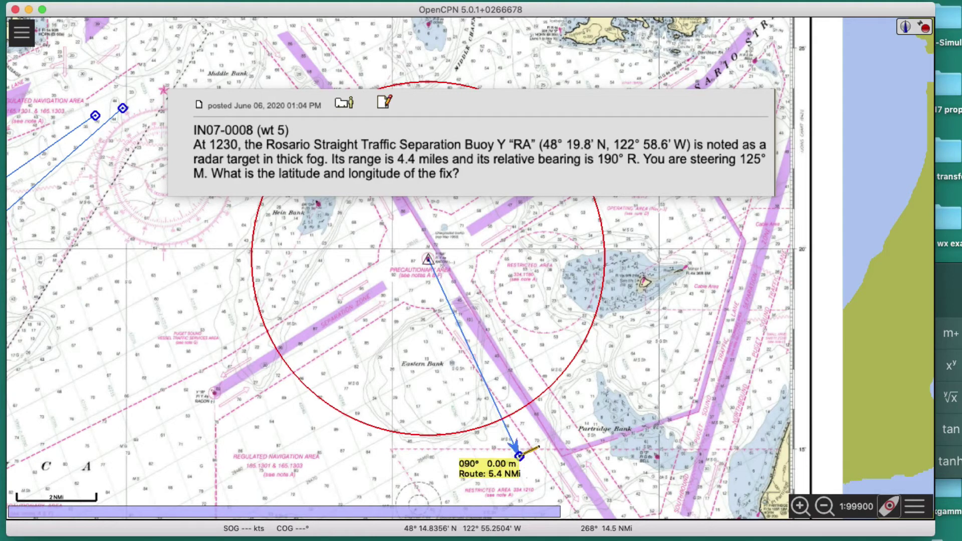
pyautogui.click(520, 455)
pyautogui.scroll(2, 577, 474)
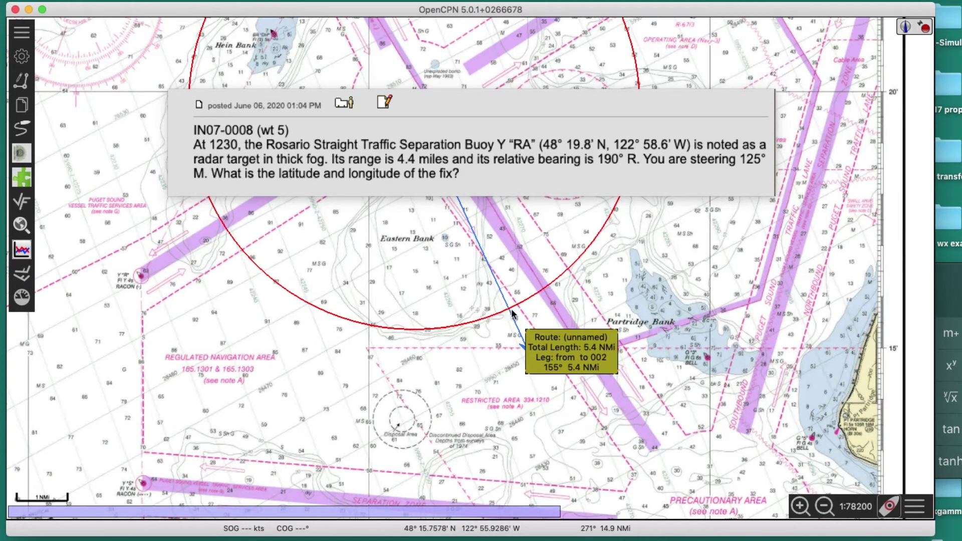
# - Drop a mark where the route crosses the ring and check its position, 48° 15.8101' N, 122° 55.9286' W
pyautogui.rightClick(536, 311)
pyautogui.click(571, 328)
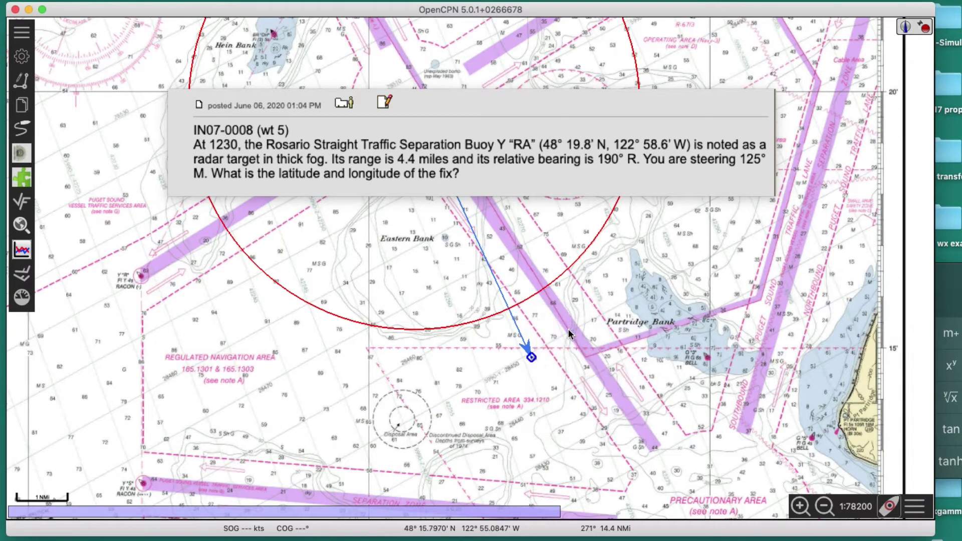
pyautogui.moveTo(507, 309)
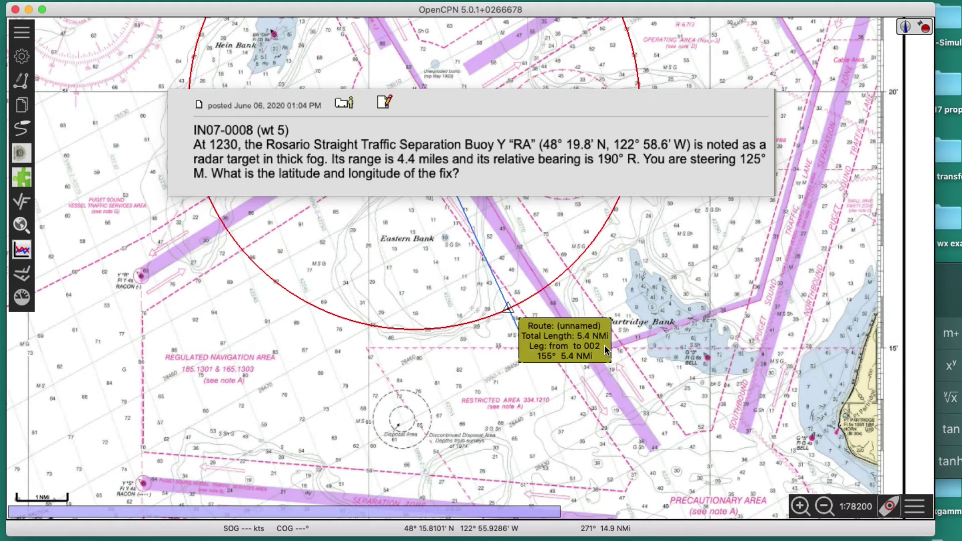
pyautogui.rightClick(507, 310)
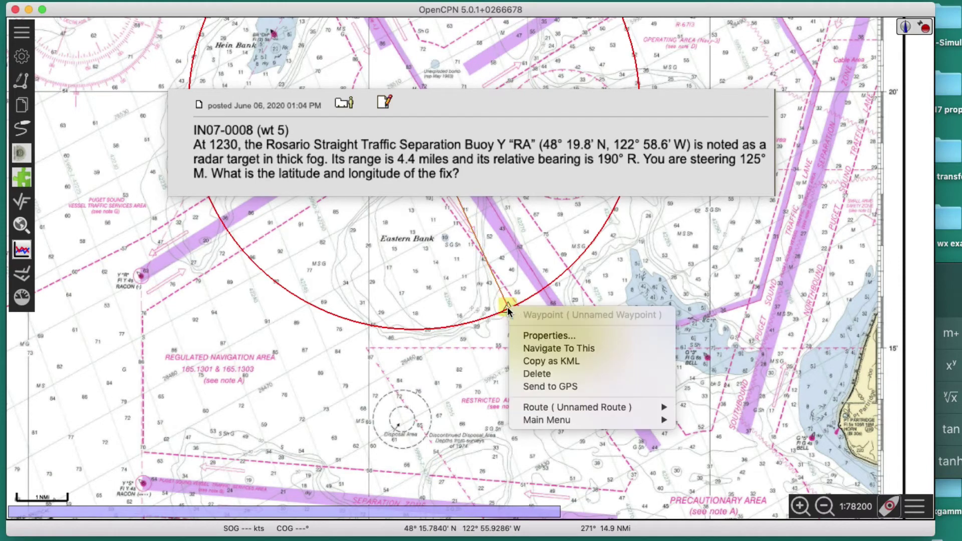
pyautogui.click(546, 336)
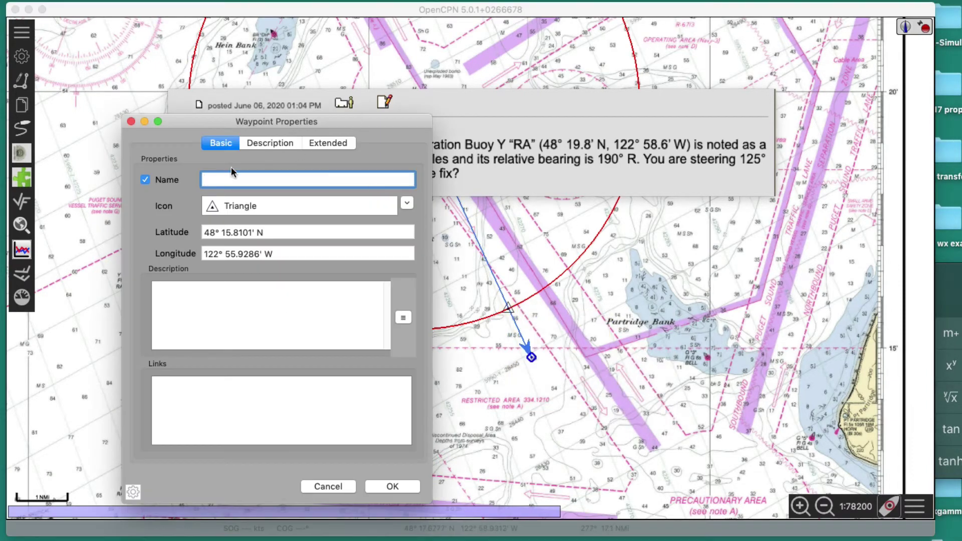
pyautogui.click(131, 122)
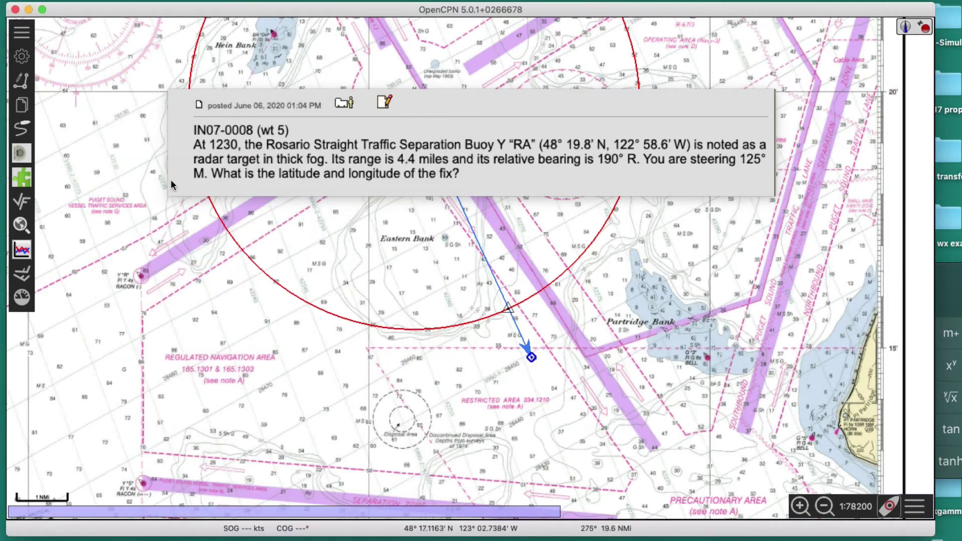
# - Show the dashboards, close the GPS data panel and move the wind panel below the question
pyautogui.click(21, 298)
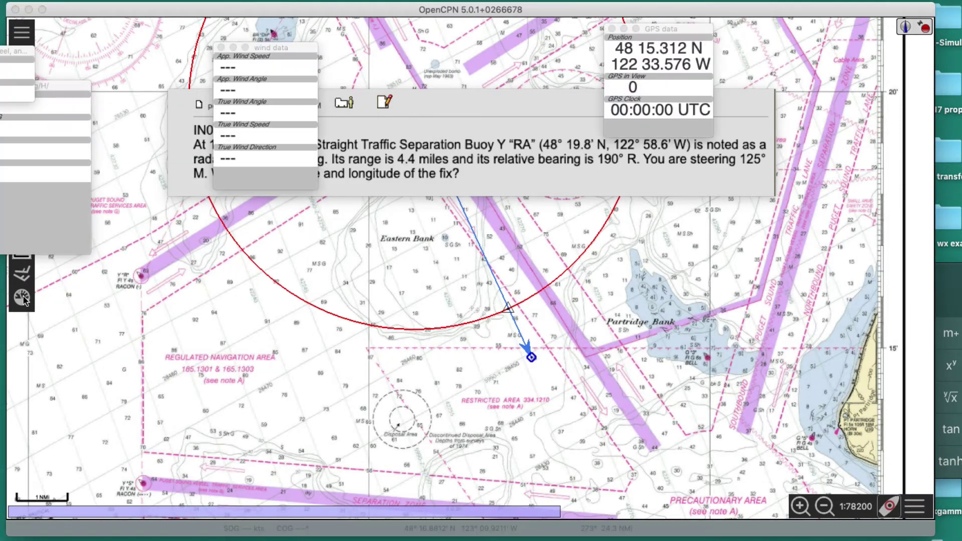
pyautogui.moveTo(682, 26); pyautogui.dragTo(731, 222)
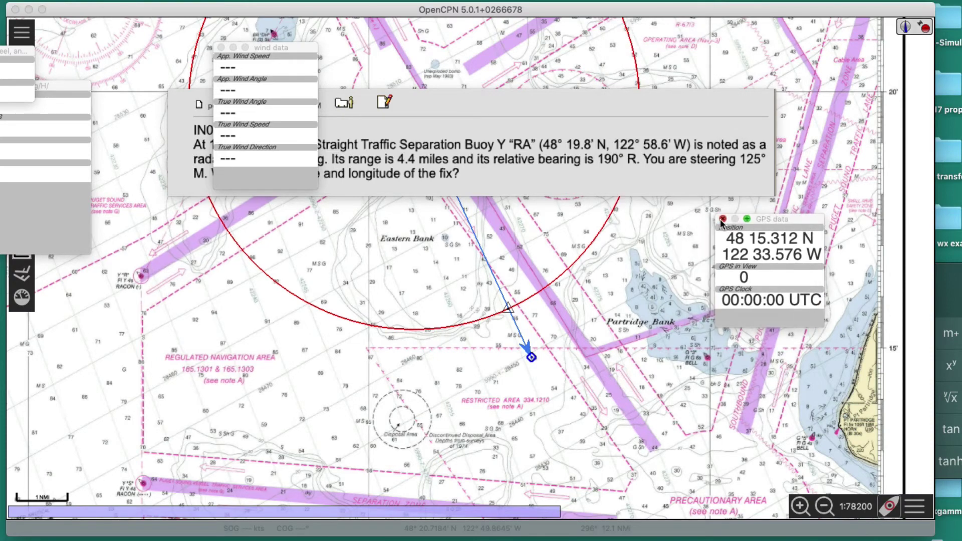
pyautogui.click(722, 220)
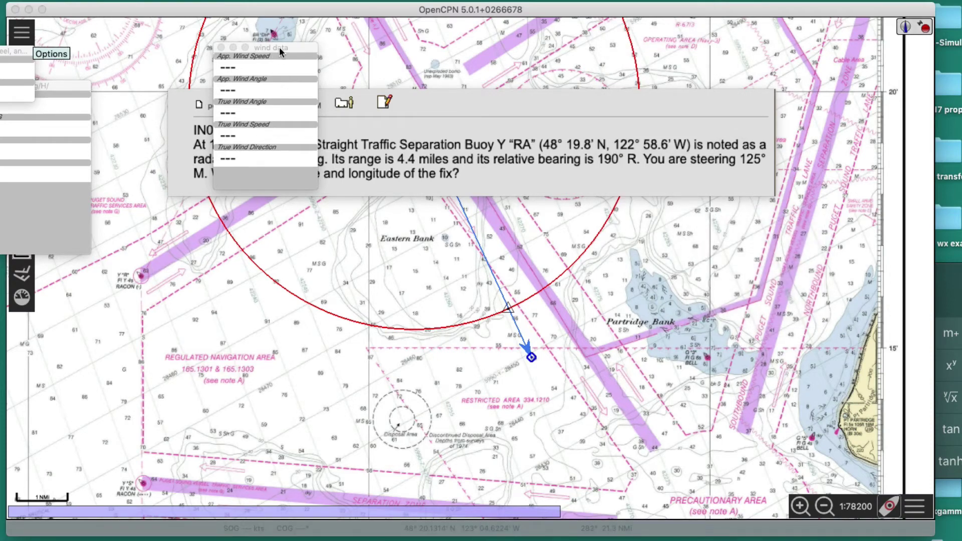
pyautogui.click(270, 188)
pyautogui.moveTo(302, 48); pyautogui.dragTo(297, 199)
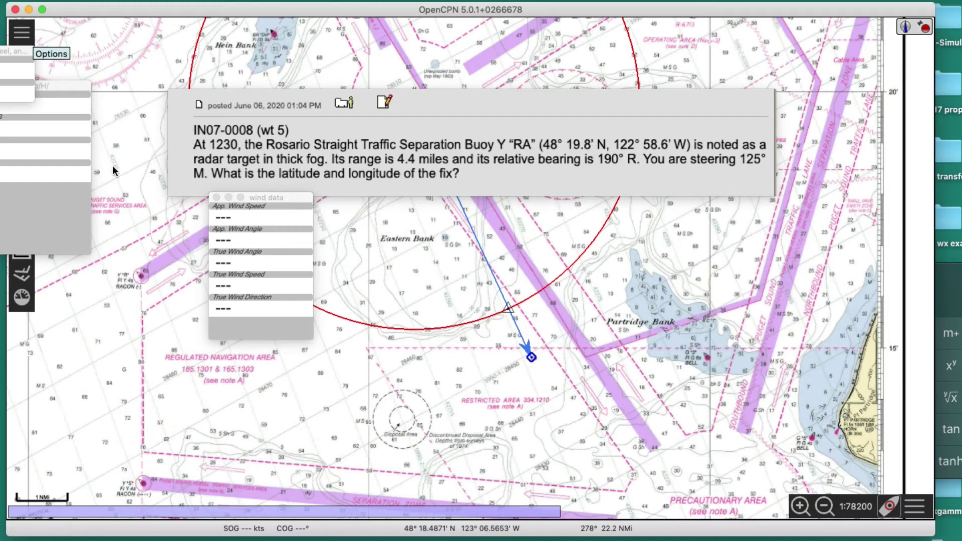
# - Enable the Cursor position dashboard in the dashboard preferences
pyautogui.rightClick(20, 47)
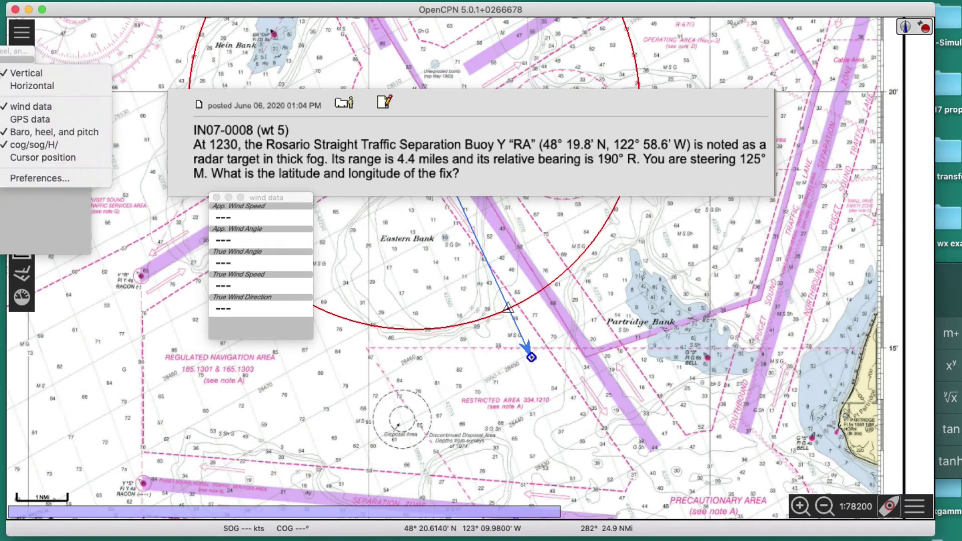
pyautogui.click(31, 179)
pyautogui.click(144, 263)
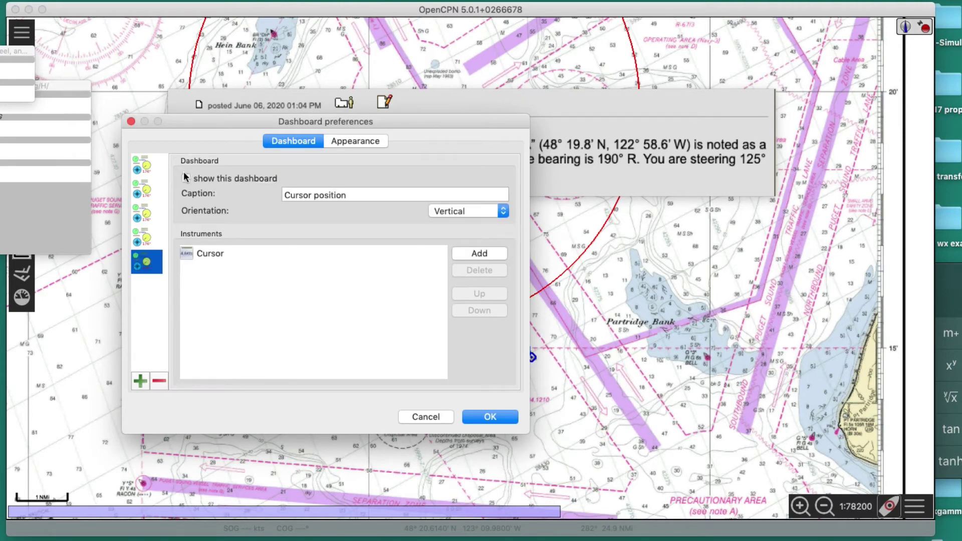
pyautogui.click(490, 417)
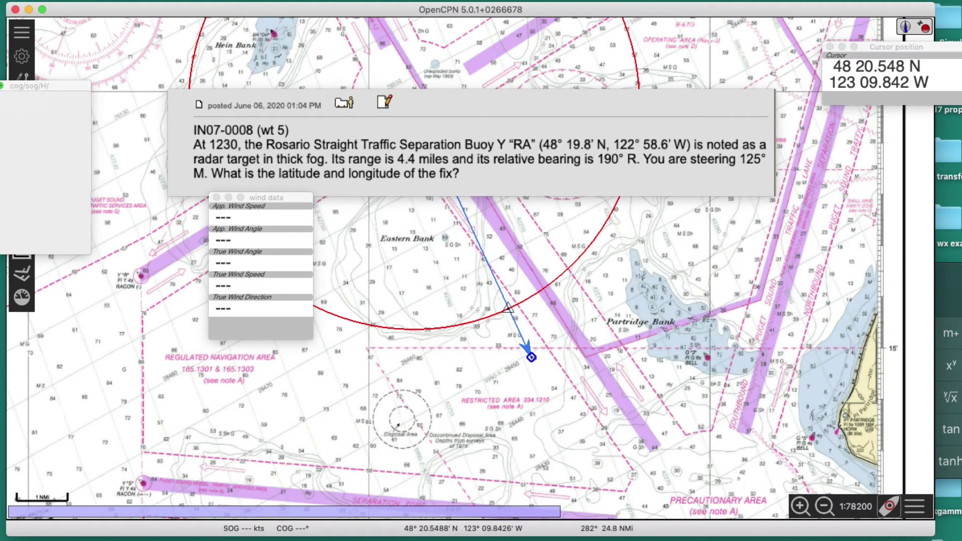
# - Close the leftover dashboards, dock the Cursor position readout at the right edge, and centre buoy RA
pyautogui.click(217, 197)
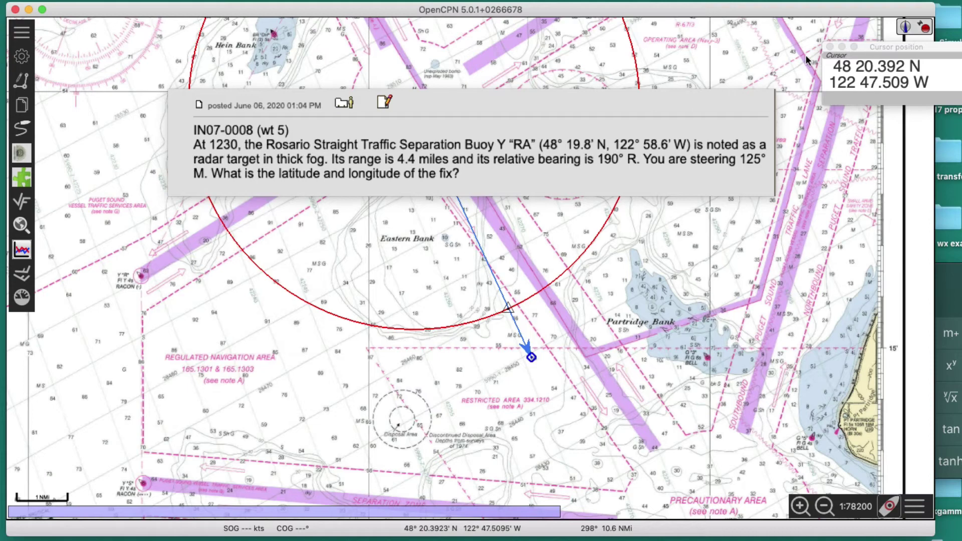
pyautogui.moveTo(895, 44); pyautogui.dragTo(777, 197)
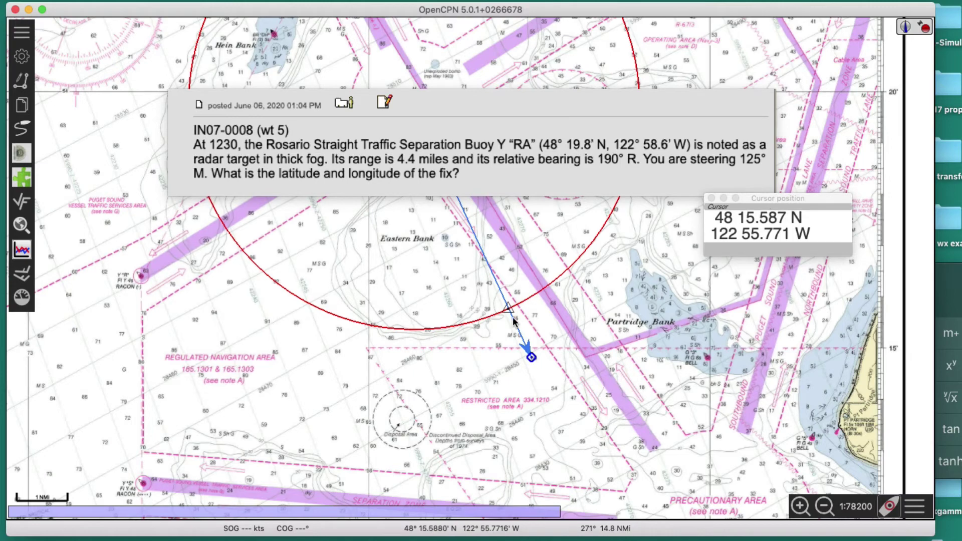
pyautogui.moveTo(506, 309)
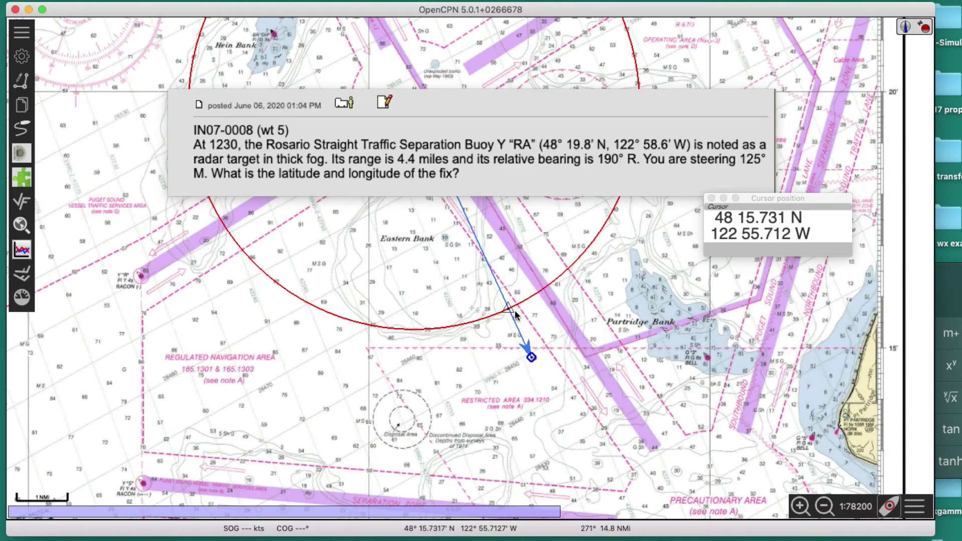
pyautogui.moveTo(396, 296); pyautogui.dragTo(361, 484)
pyautogui.moveTo(378, 292)
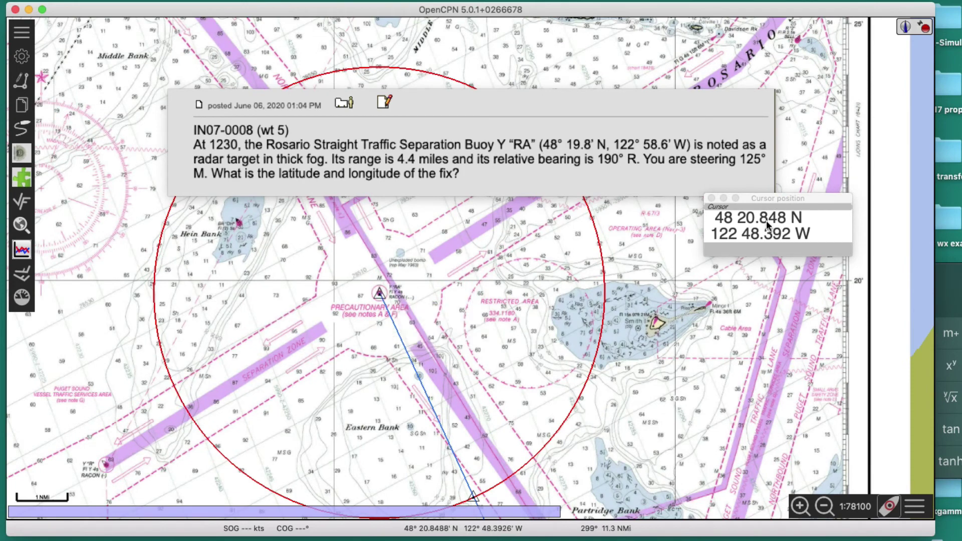
pyautogui.moveTo(812, 198); pyautogui.dragTo(659, 234)
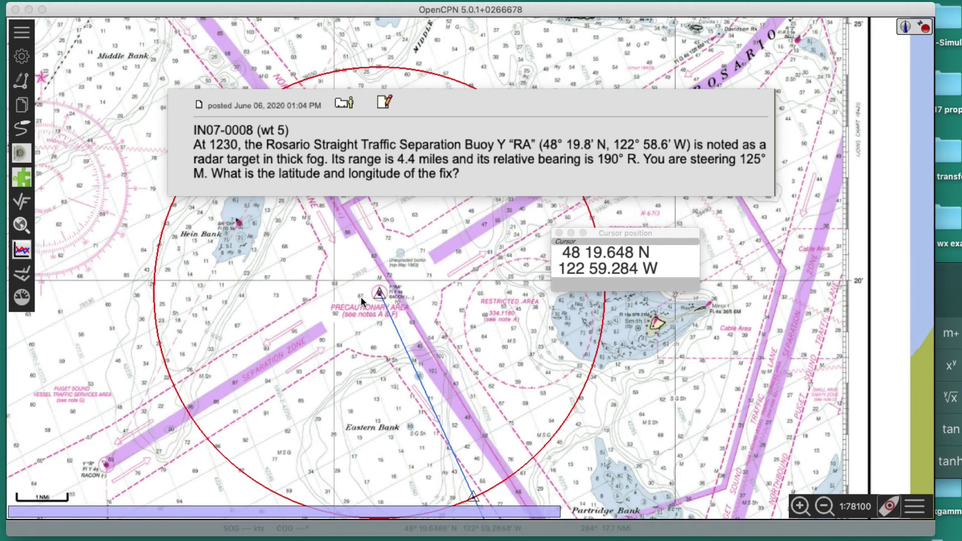
pyautogui.moveTo(453, 315); pyautogui.dragTo(492, 288)
pyautogui.moveTo(652, 232); pyautogui.dragTo(924, 202)
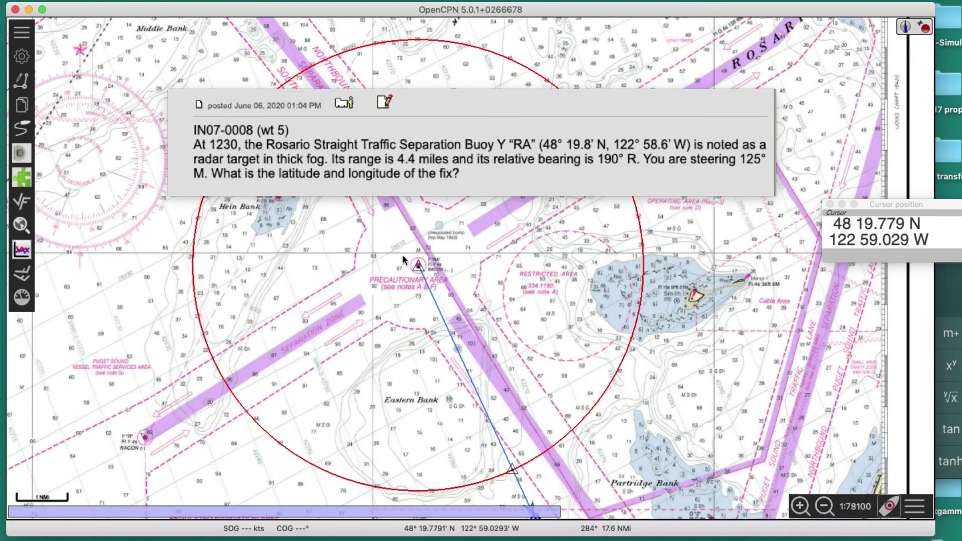
# - Pan along the bearing line to show the fix, route end, Partridge Bank and Smith Island
pyautogui.moveTo(570, 327); pyautogui.dragTo(583, 301)
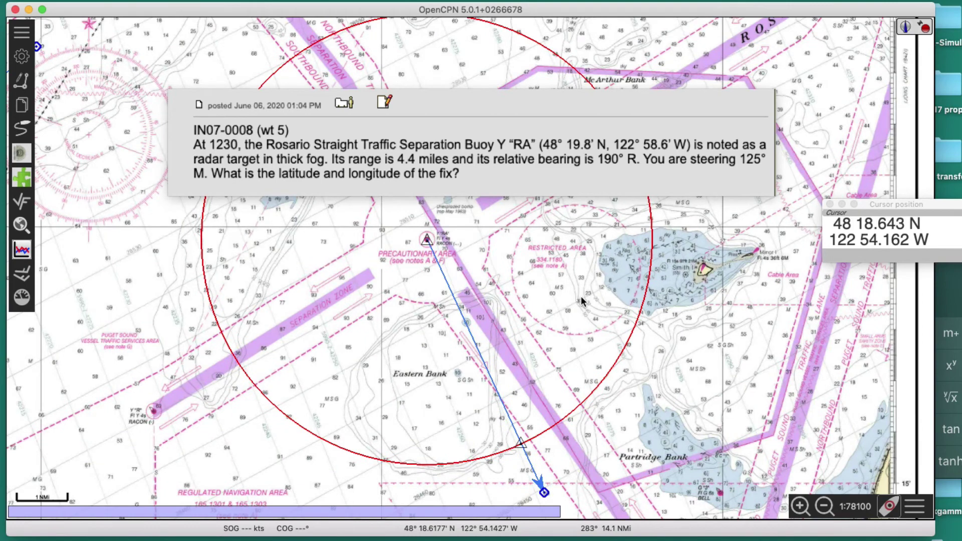
pyautogui.moveTo(695, 358); pyautogui.dragTo(486, 216)
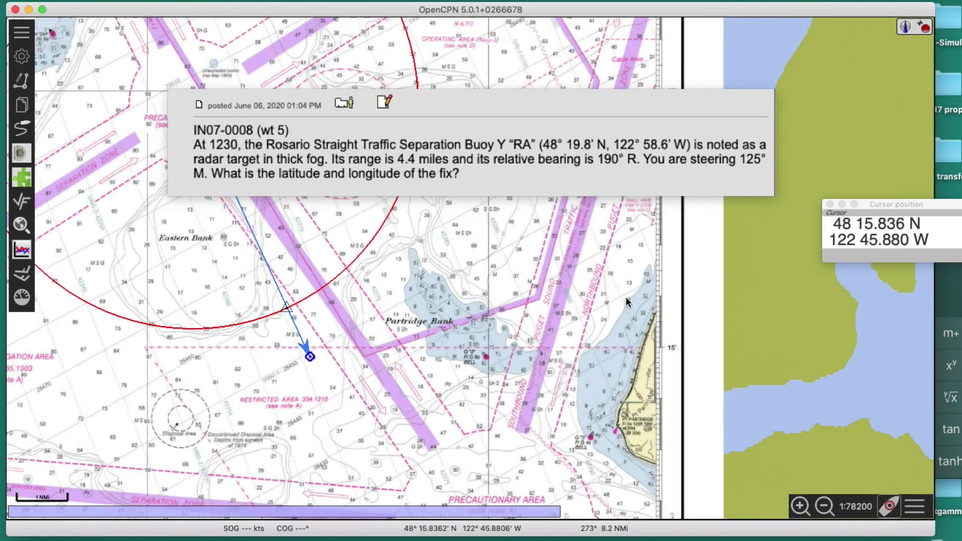
pyautogui.moveTo(628, 301); pyautogui.dragTo(566, 453)
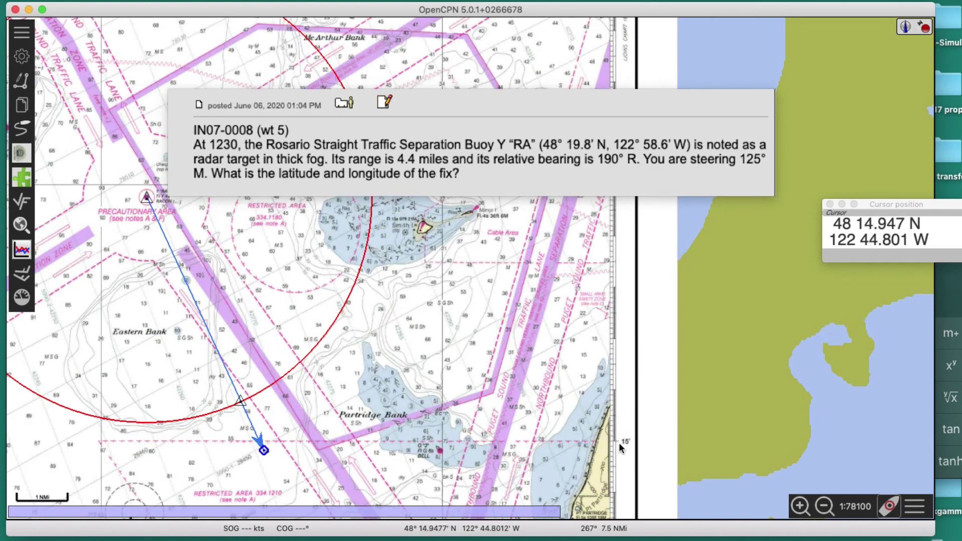
pyautogui.moveTo(541, 354); pyautogui.dragTo(524, 378)
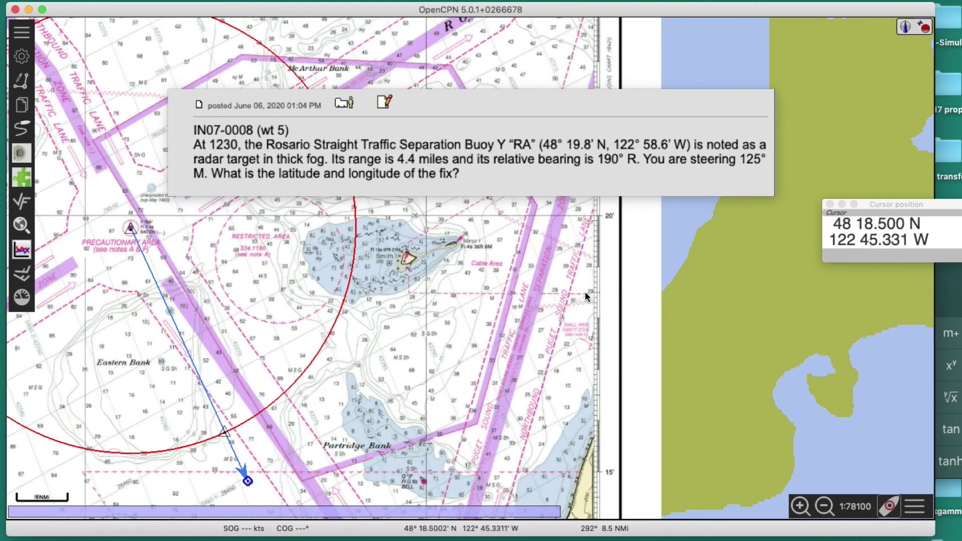
# - Zoom the chart to about 1:110400 and centre the RA range ring, 155° bearing line and fix mark
pyautogui.scroll(5, 585, 292)
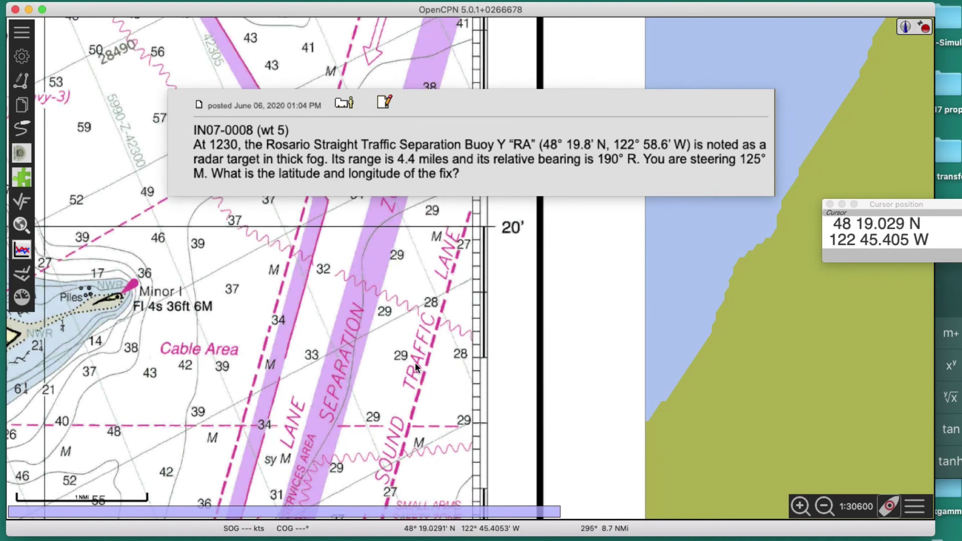
pyautogui.scroll(-3, 421, 381)
pyautogui.scroll(-4, 451, 430)
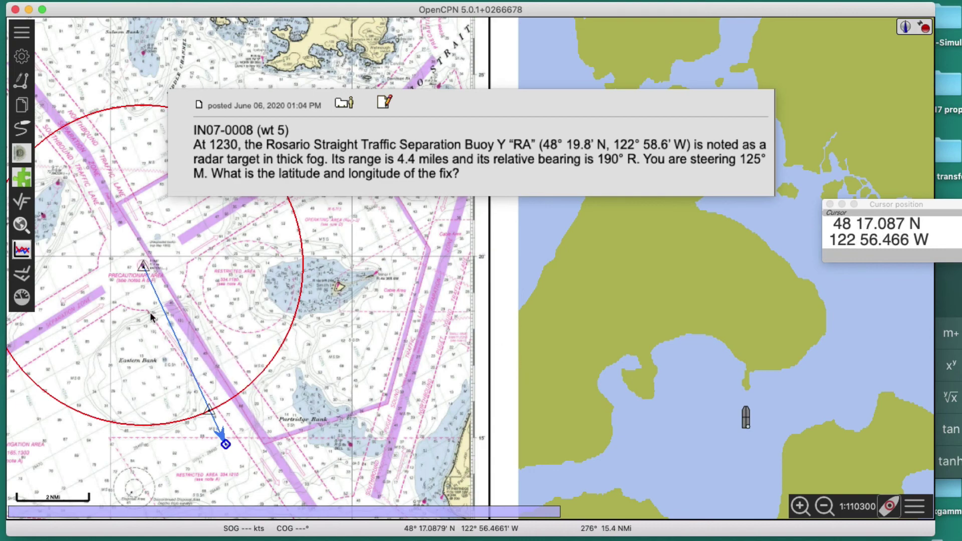
pyautogui.moveTo(376, 338); pyautogui.dragTo(625, 314)
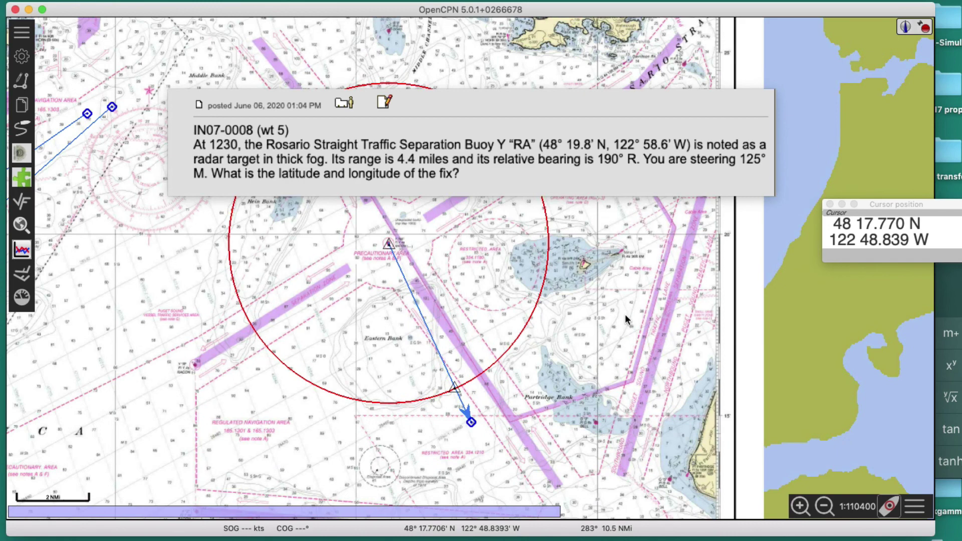